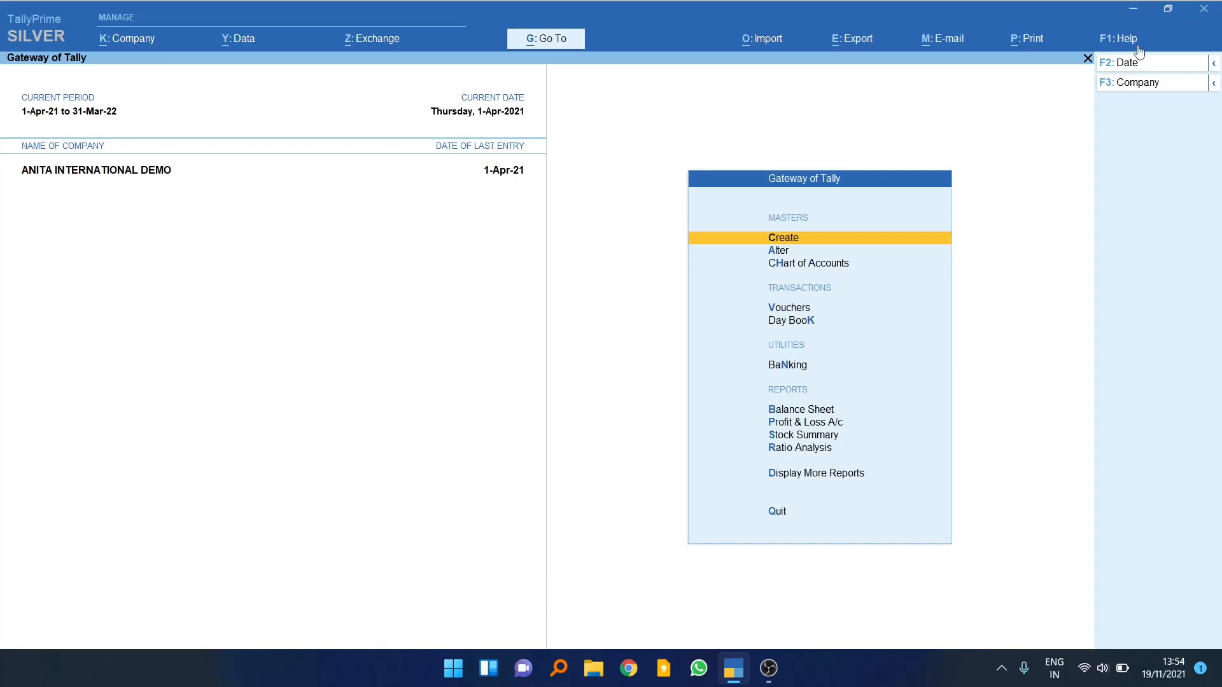
- Open the TDLs & AddOns management screen
left_click(1115, 48)
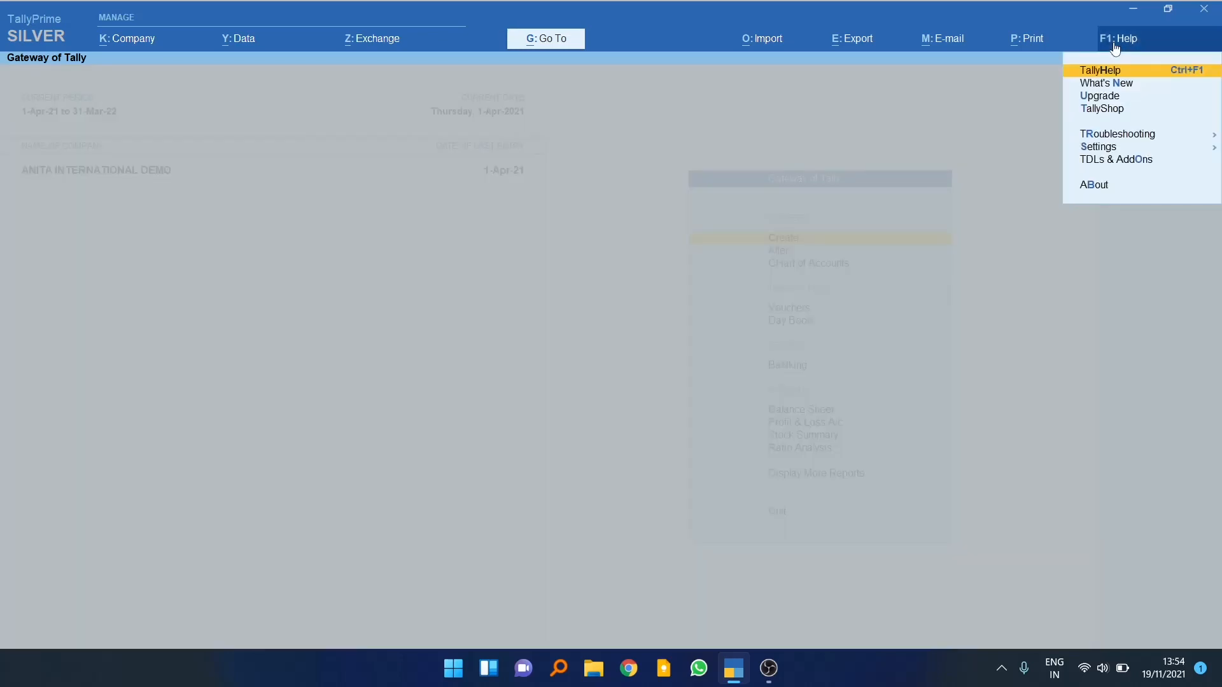
key("Down")
key("Down")
key("Down")
key("Down")
key("Down")
key("Down")
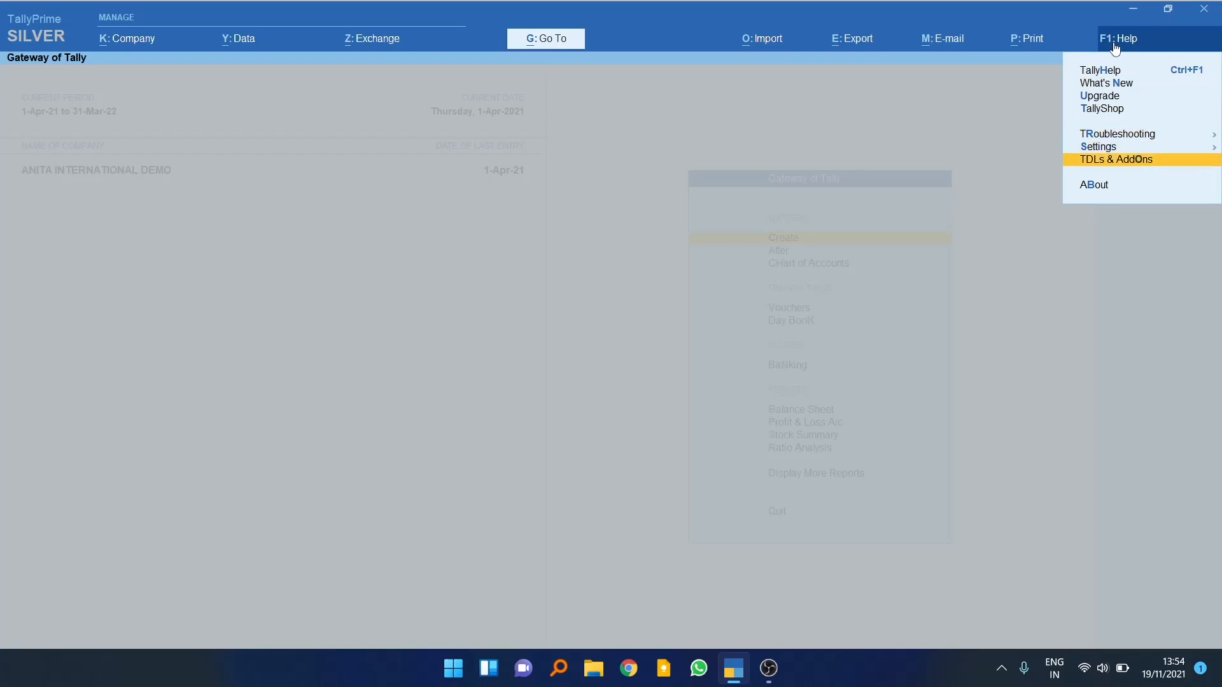
key("Return")
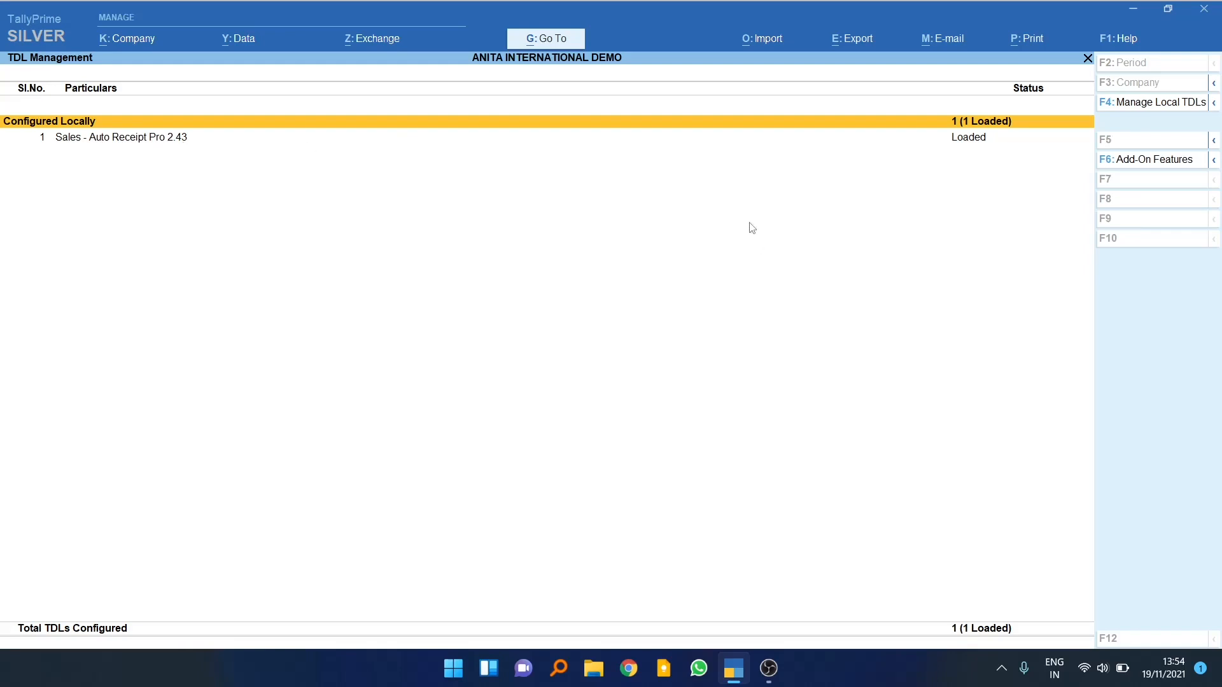
- Review the Enable Auto-Receipt in Sales add-on configuration, leave it as is, and return to the Gateway of Tally without quitting
left_click(1129, 162)
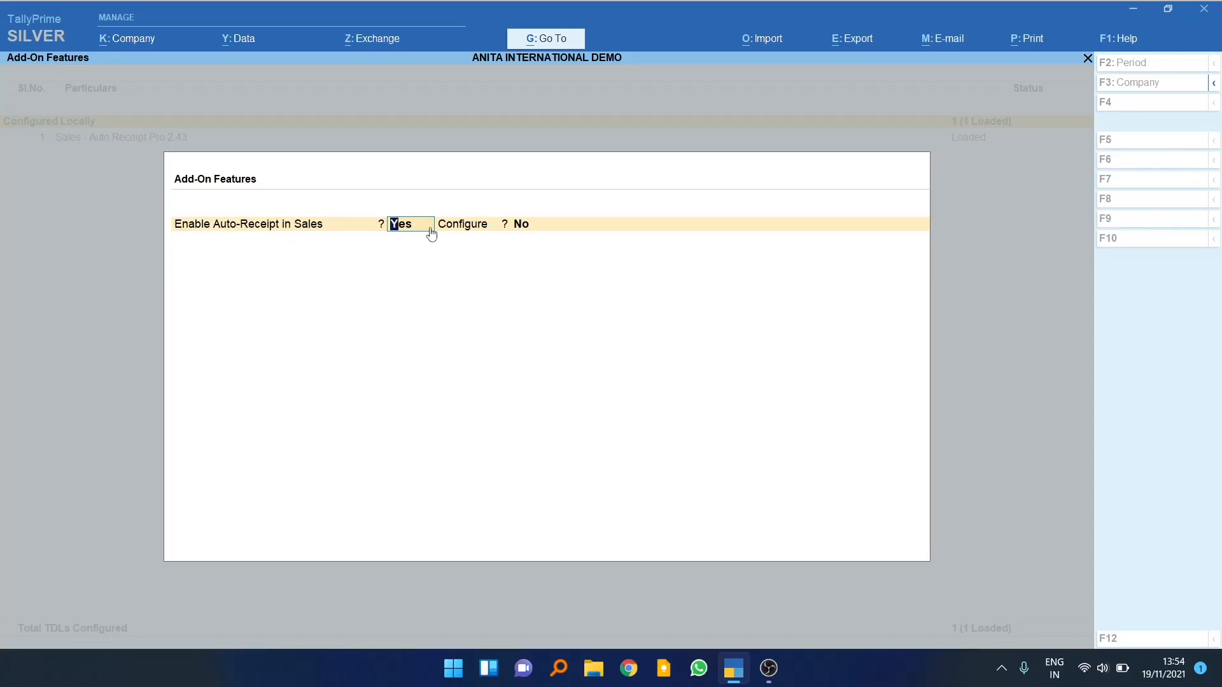
key("Return")
key("y")
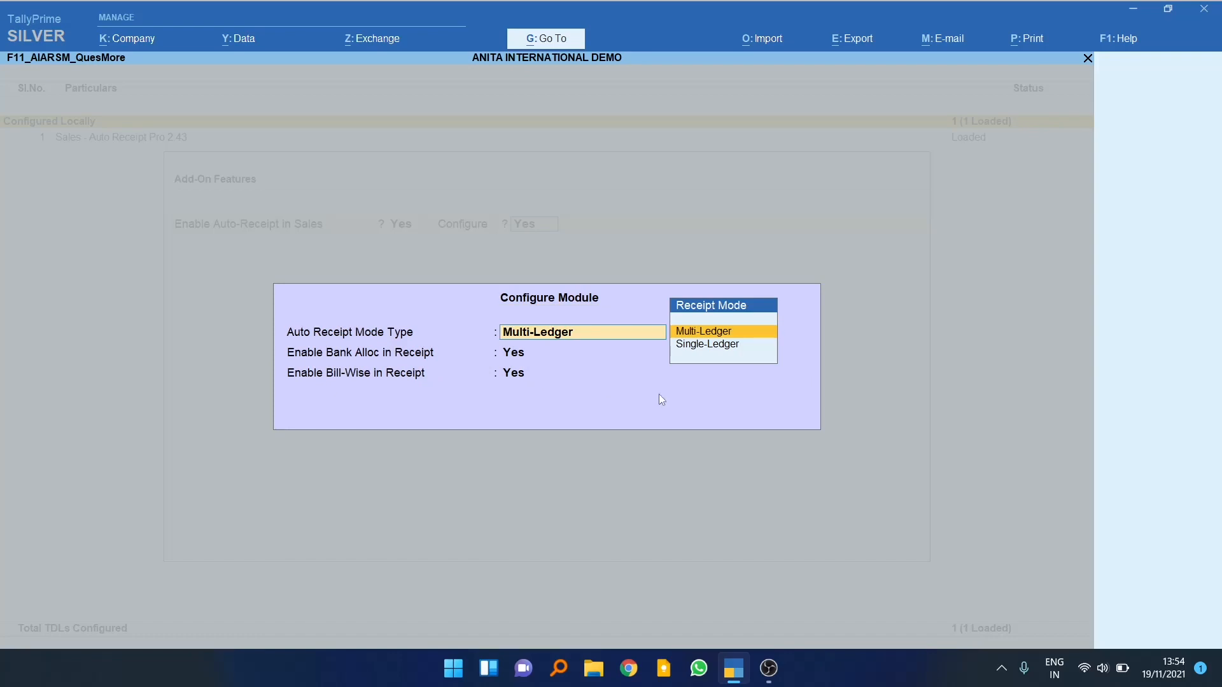
key("Escape")
key("Escape")
key("y")
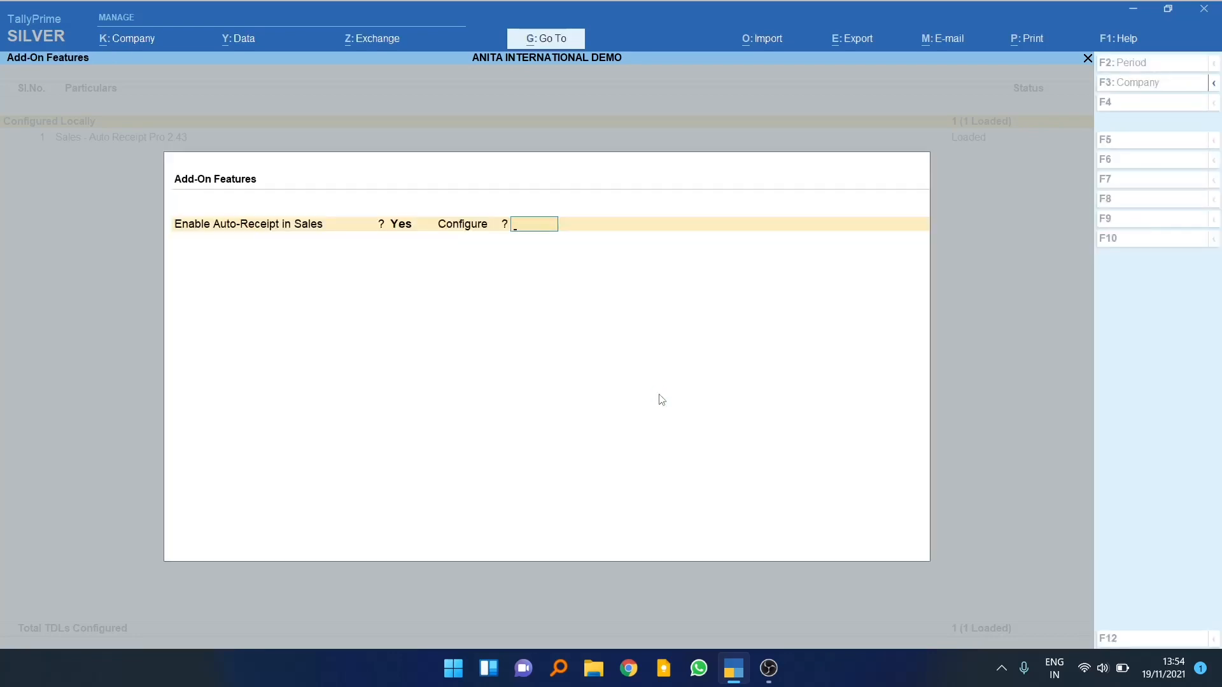
key("Escape")
key("Escape")
key("Escape")
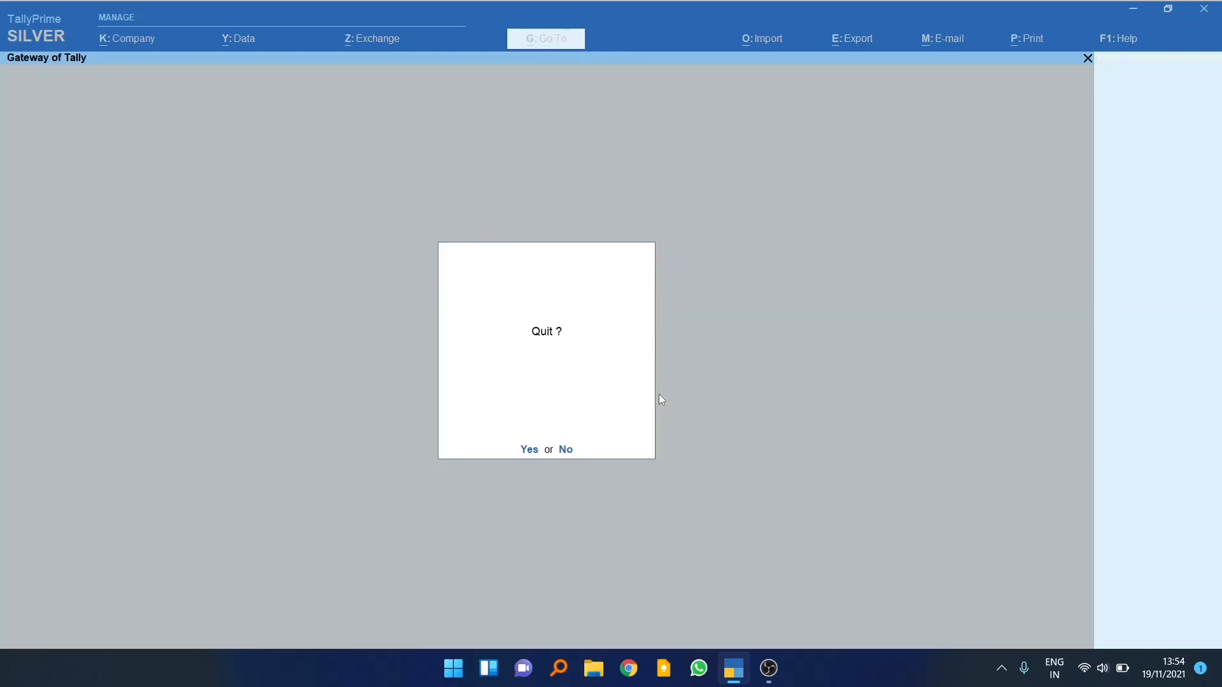
key("n")
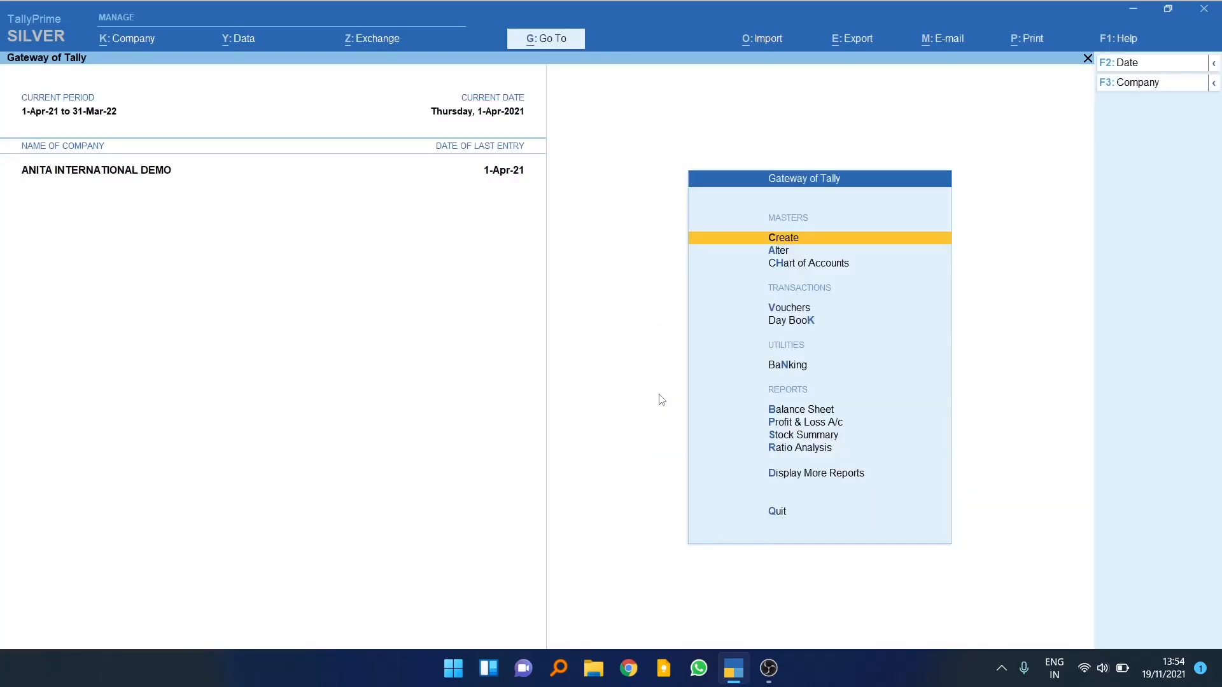
- Open the Sales voucher type for alteration
left_click(778, 251)
key("Down")
key("Down")
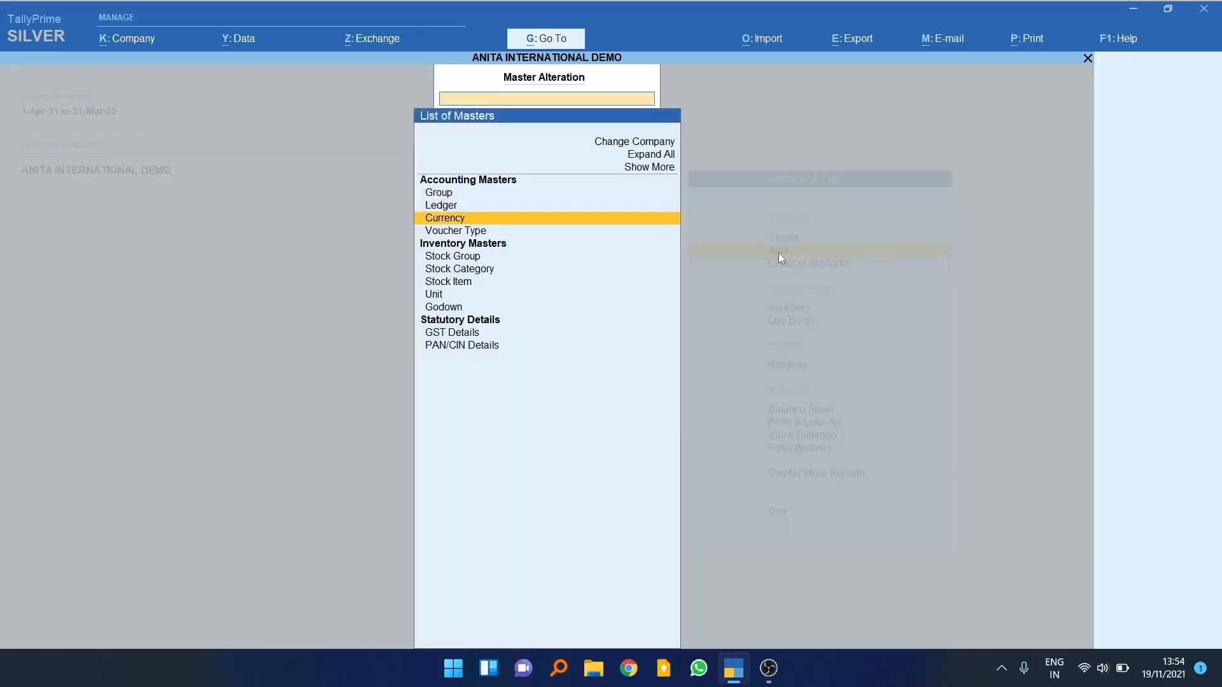
key("Down")
key("Return")
type("Sa")
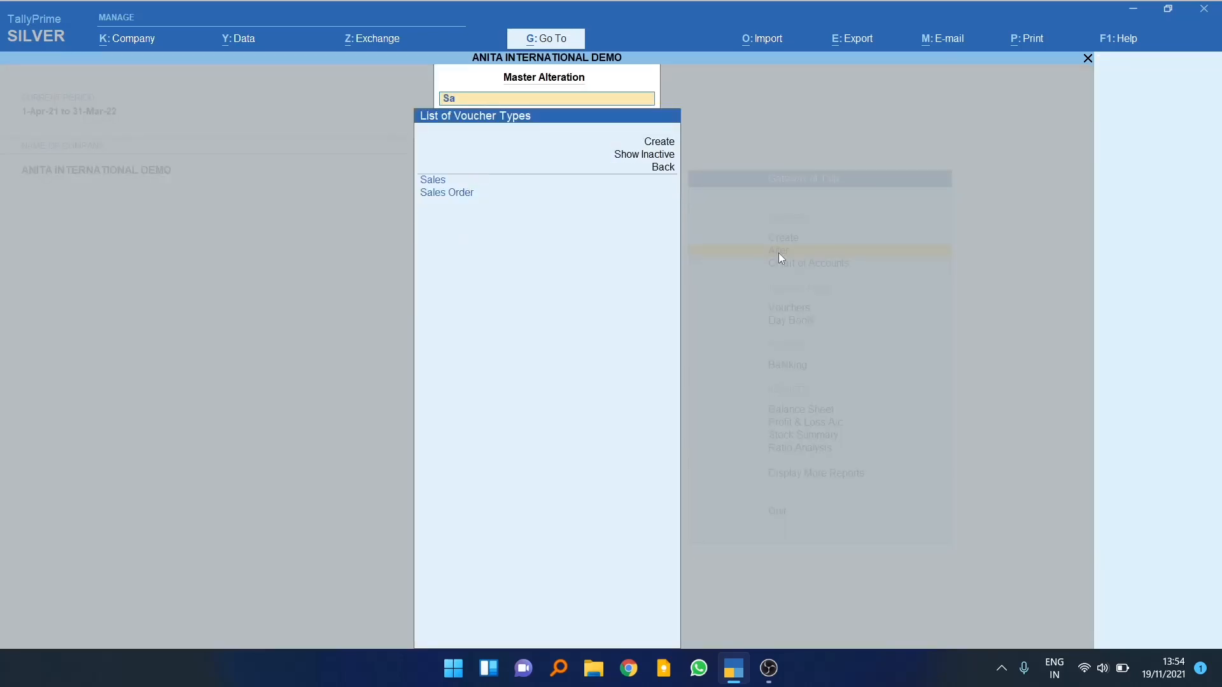
key("Return")
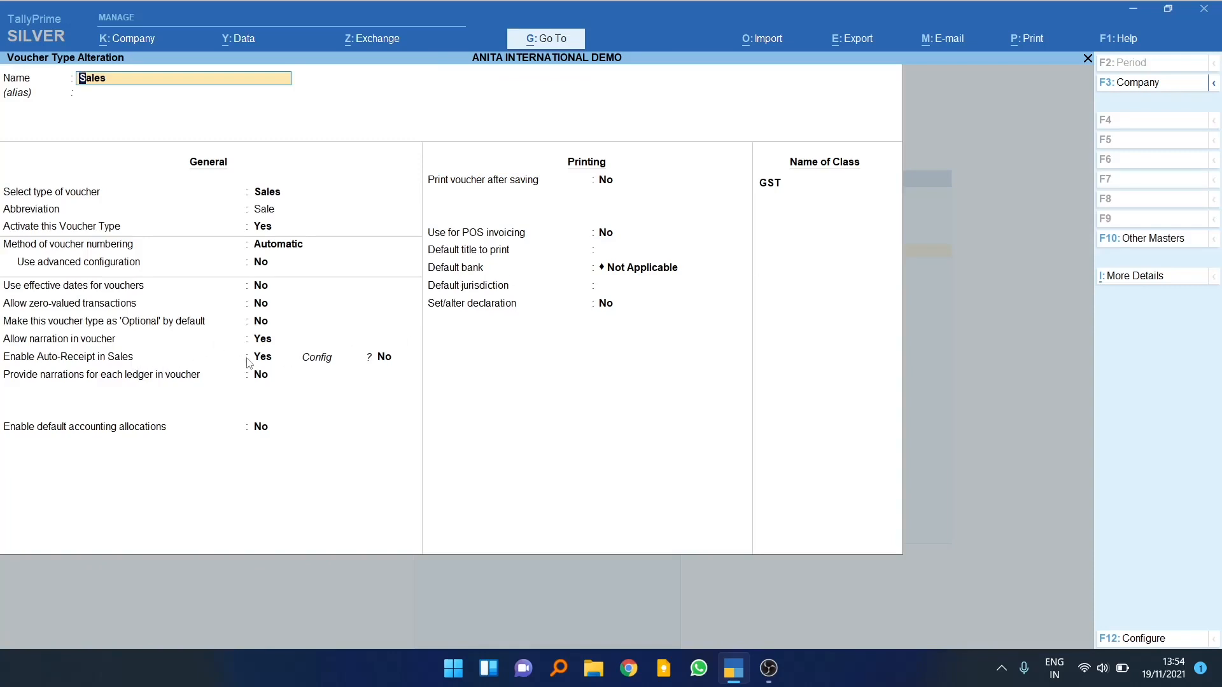
- Open the Auto-Receipt configuration of the Sales voucher type and choose Receipt as the receipt voucher type
left_click(262, 360)
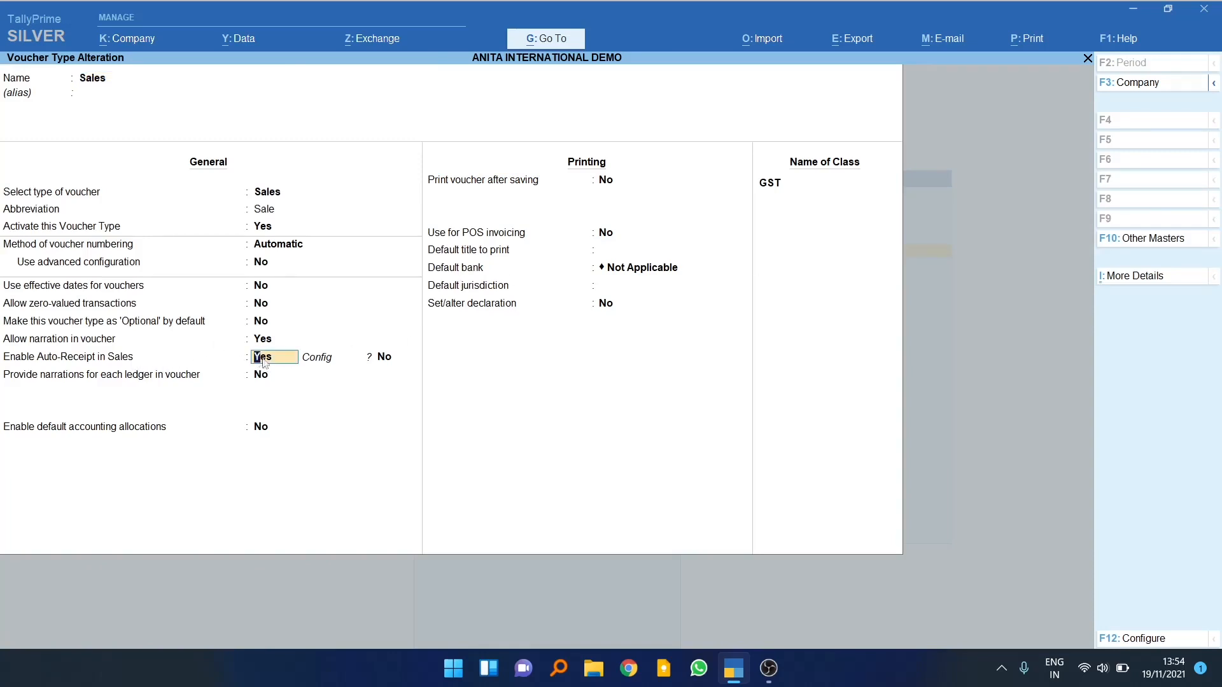
key("Return")
type("y")
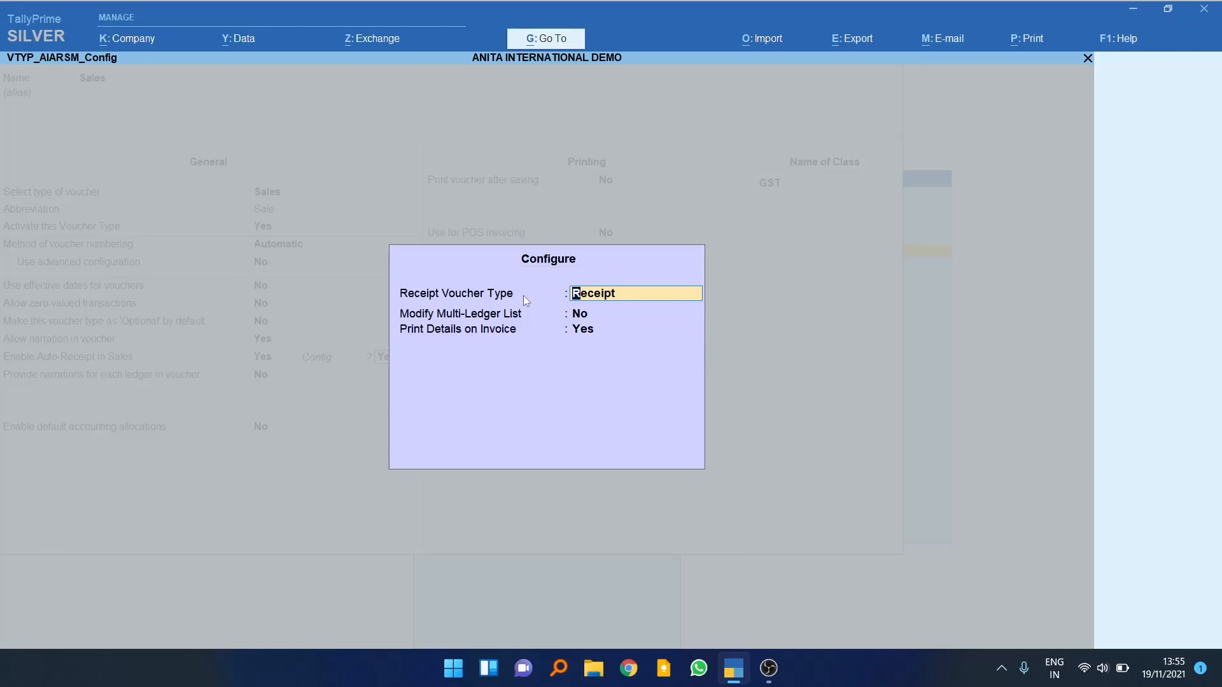
key("BackSpace")
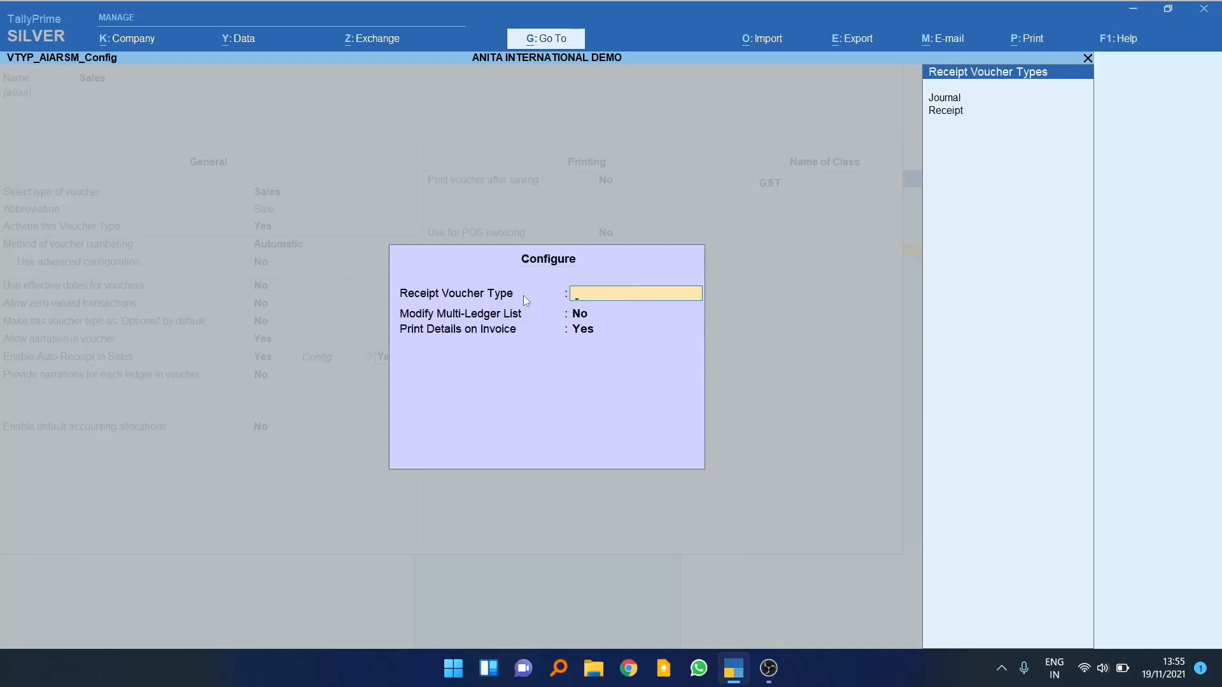
key("Down")
key("Down")
key("Return")
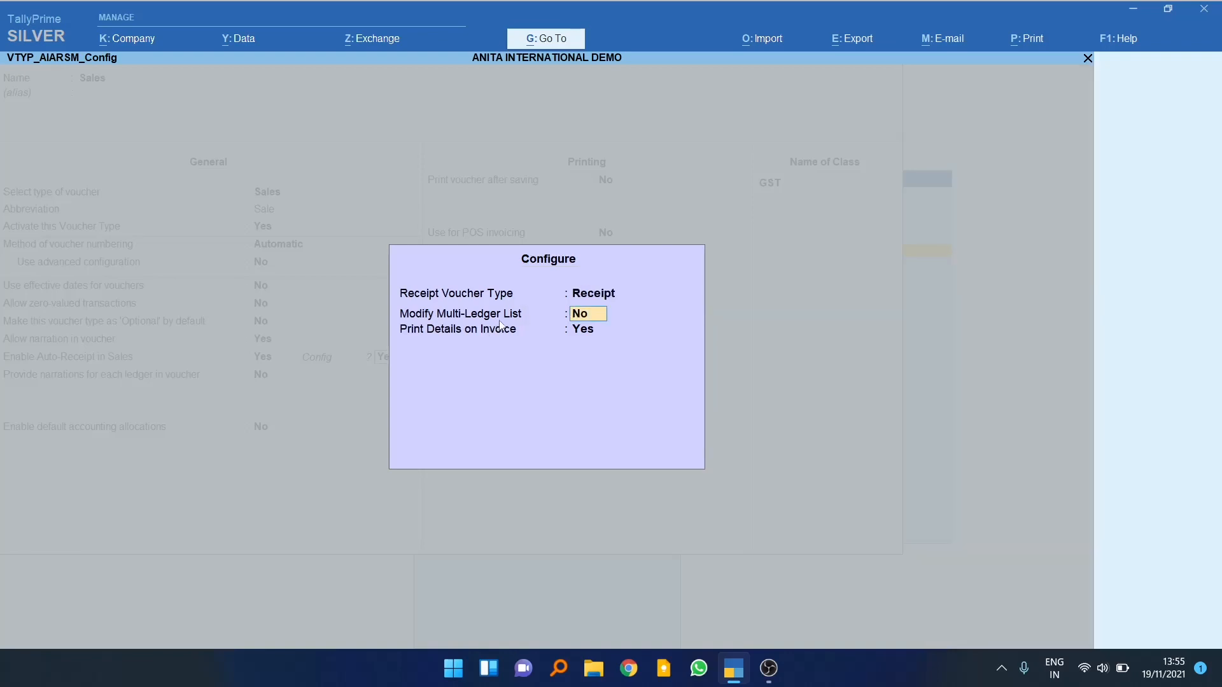
- Set Modify Multi-Ledger List to Yes and accept the listed auto-receipt modes and their print names
type("y")
key("Return")
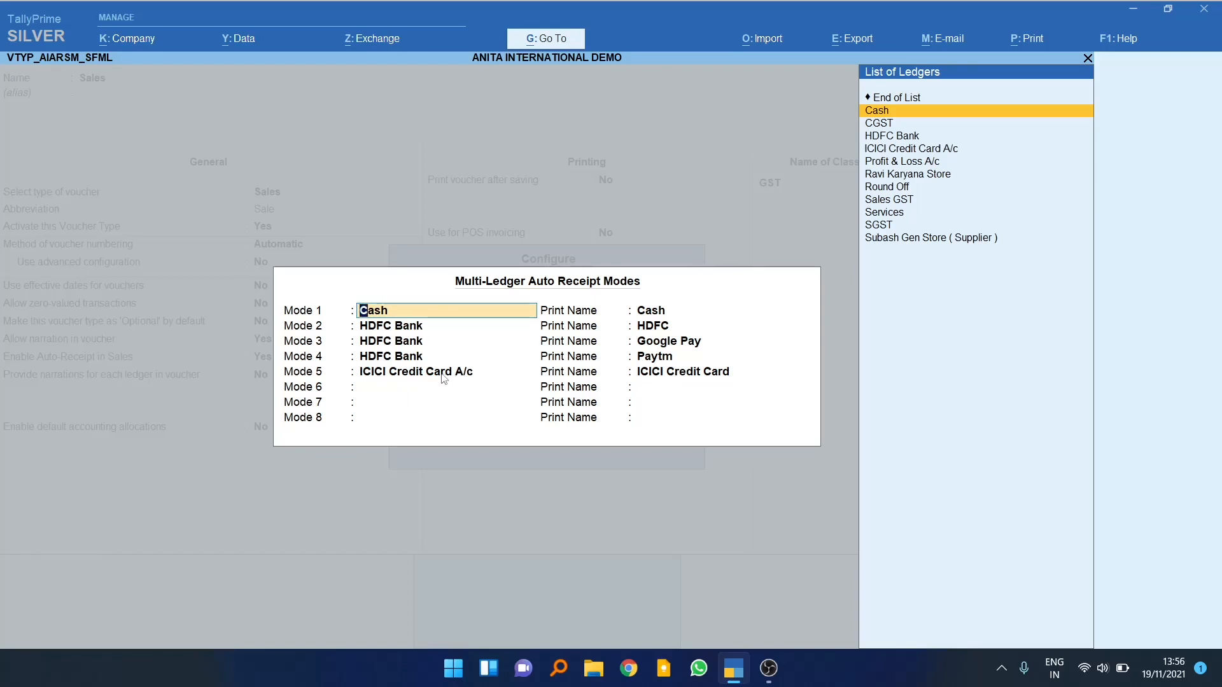
key("Return")
key("Return")
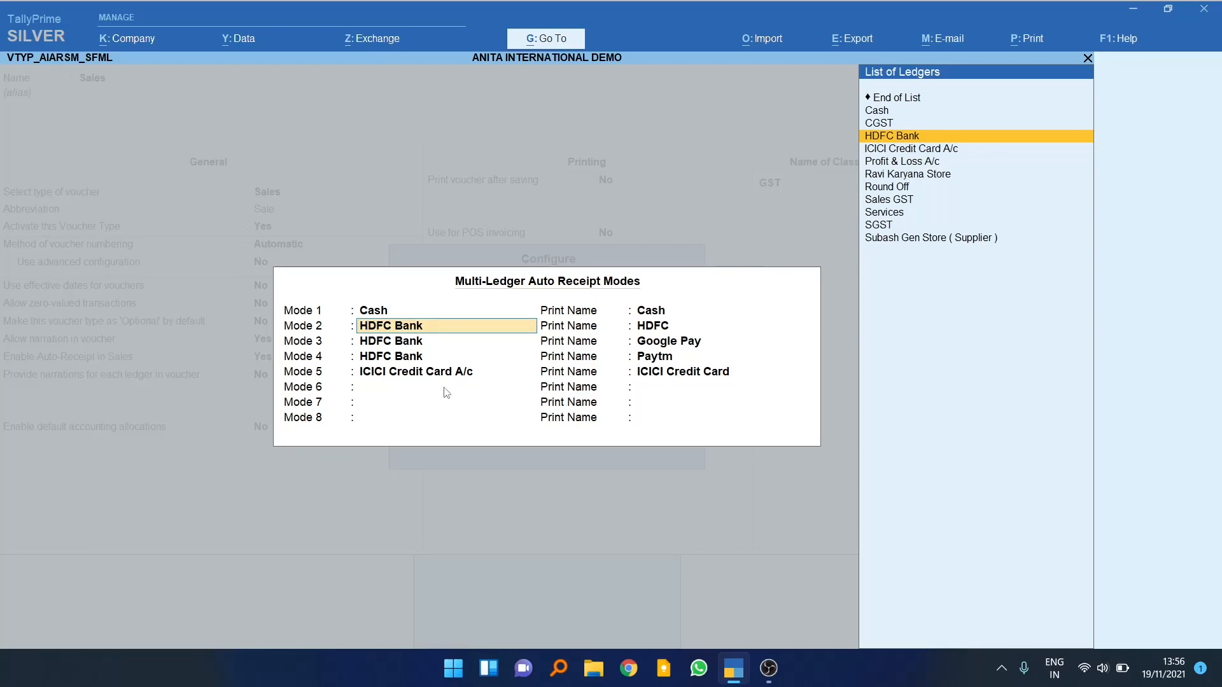
key("ctrl+a")
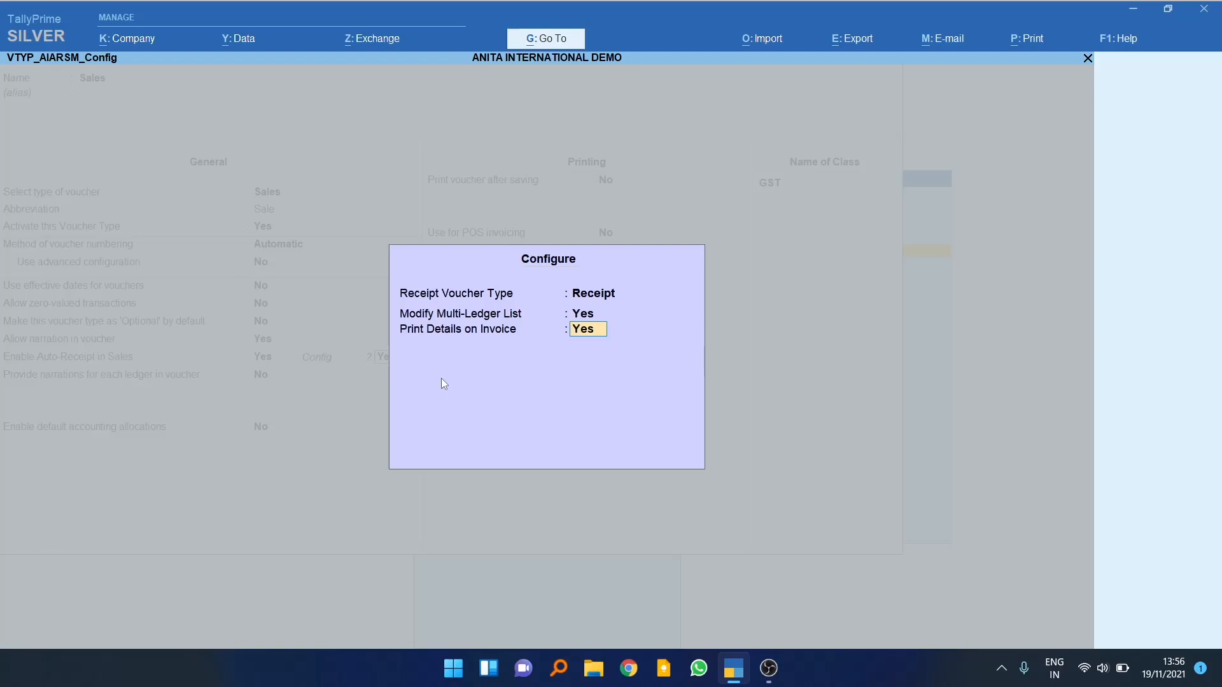
- Keep Print Details on Invoice at Yes, save the Sales voucher type, and return to the Gateway of Tally
key("Return")
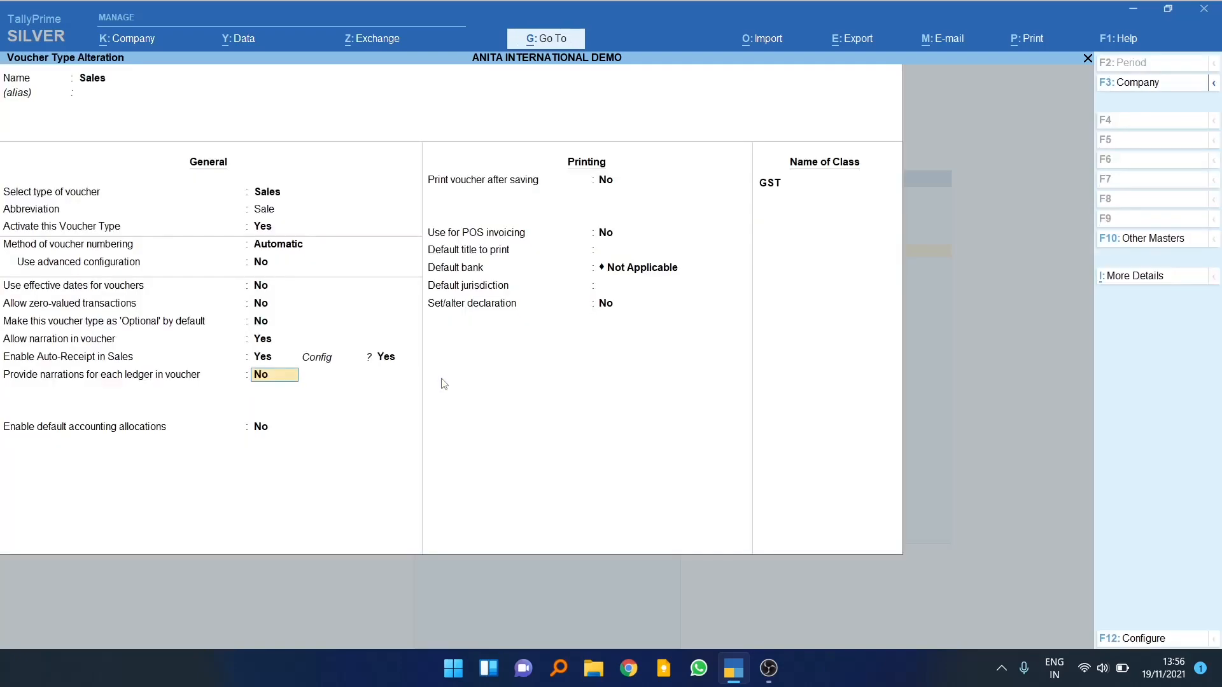
key("ctrl+a")
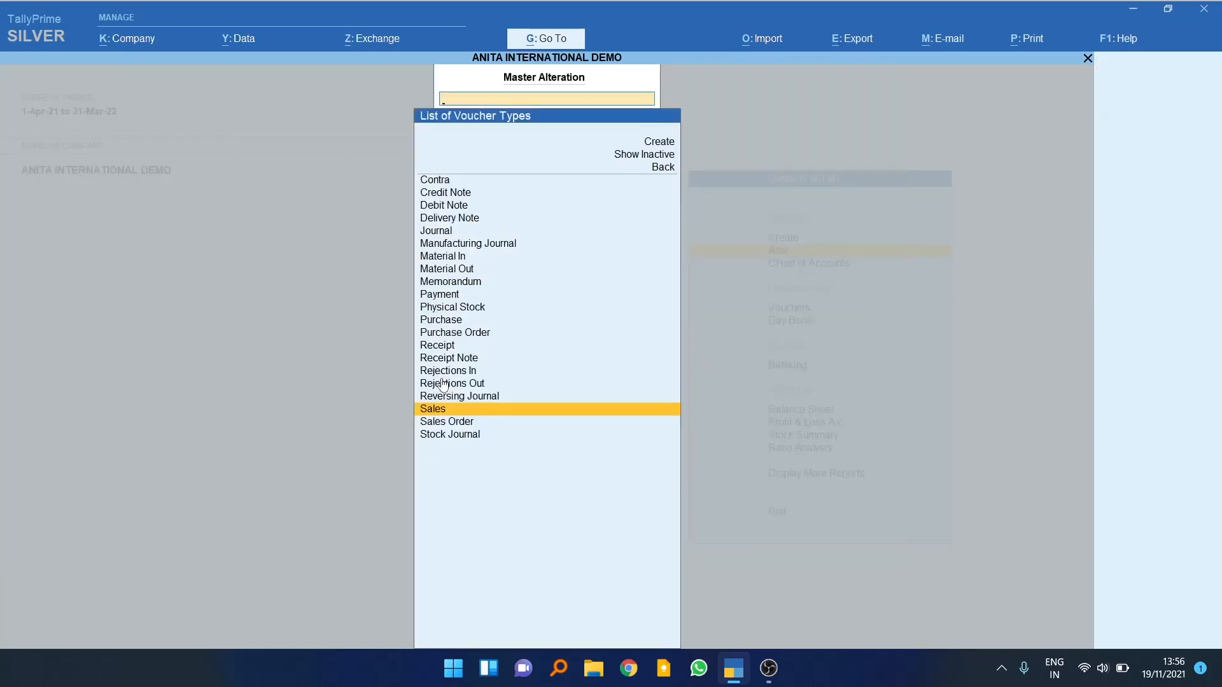
key("Escape")
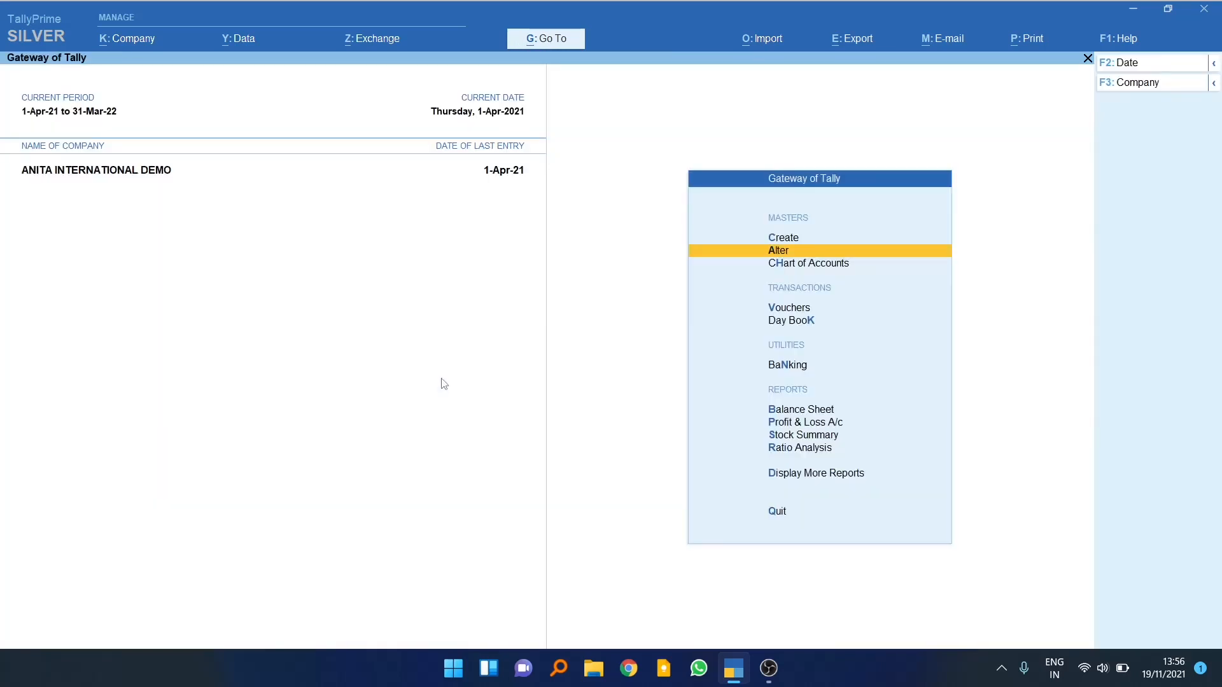
- Start a Sales voucher for the party Ravi Karyana Store, accepting the dispatch and party details unchanged
key("Down")
key("Down")
key("Return")
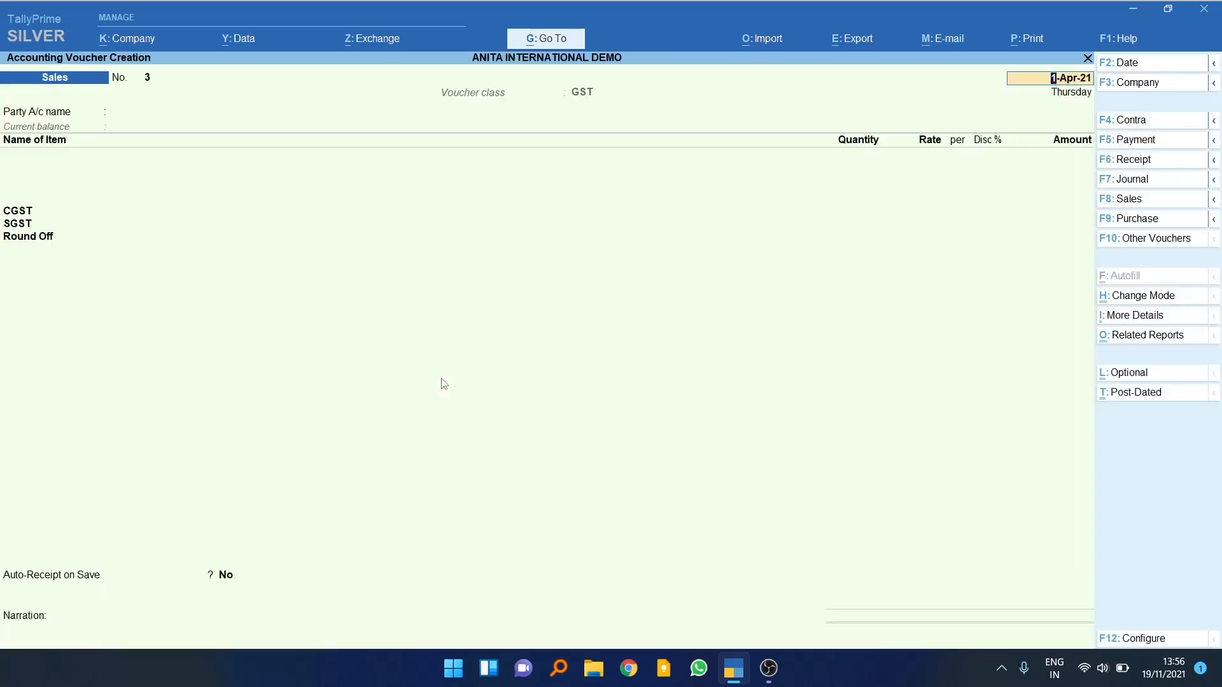
key("Down")
key("Down")
key("Down")
key("Return")
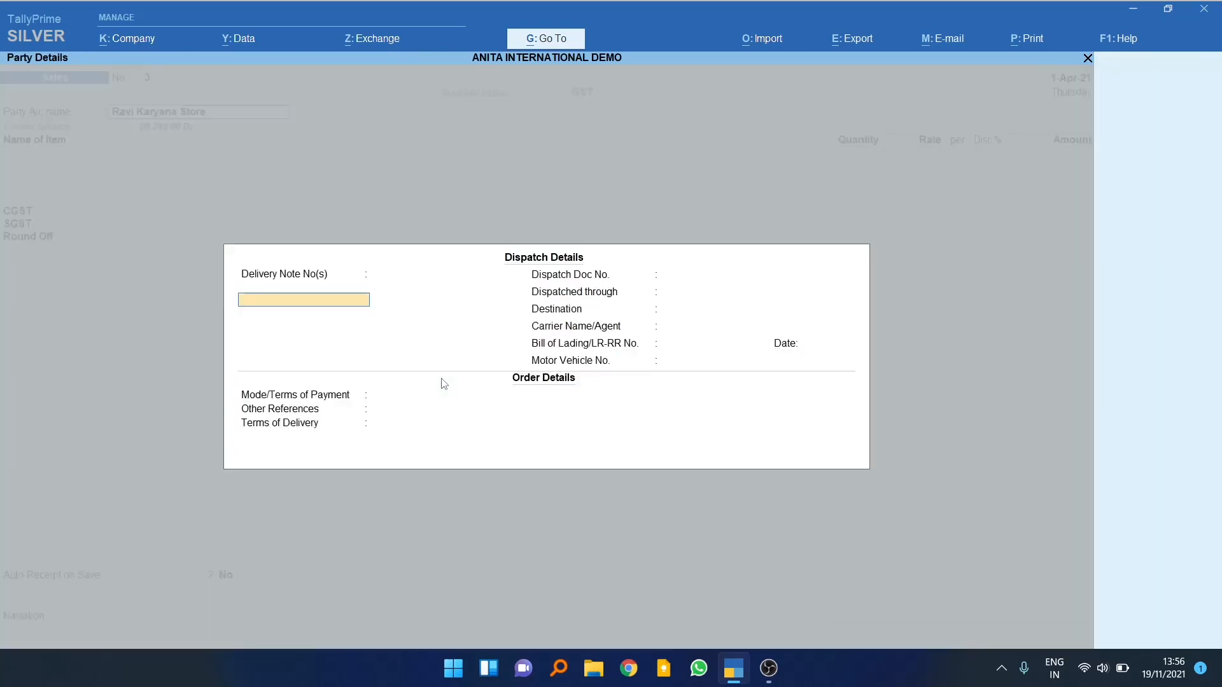
key("ctrl+a")
key("ctrl+a")
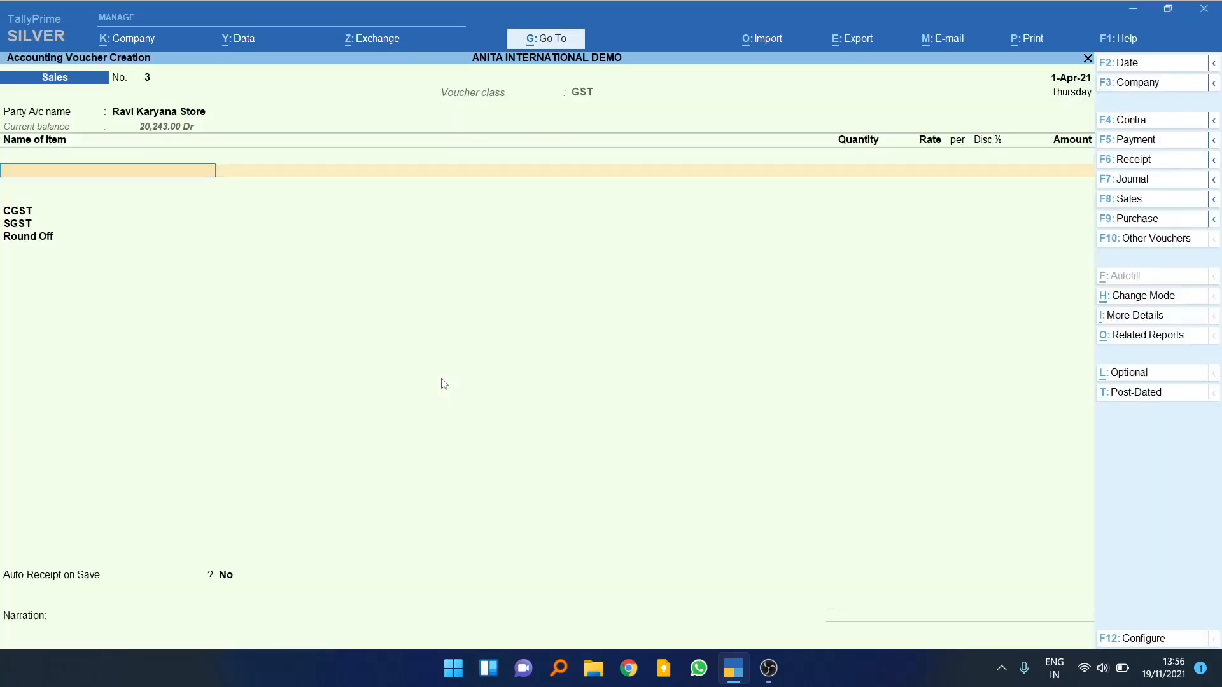
- Add the stock item Allo Bhujia 200 Gms to the sales voucher with a blank description
key("Down")
key("Down")
key("Down")
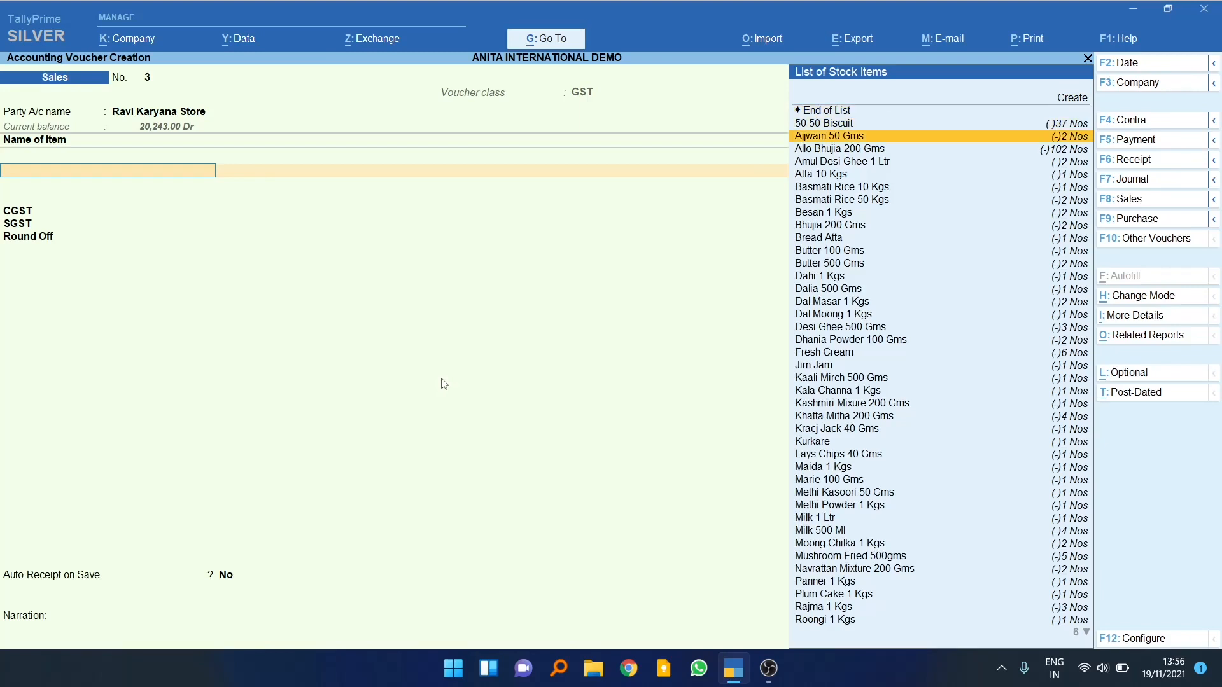
key("Up")
key("Down")
key("Down")
key("Return")
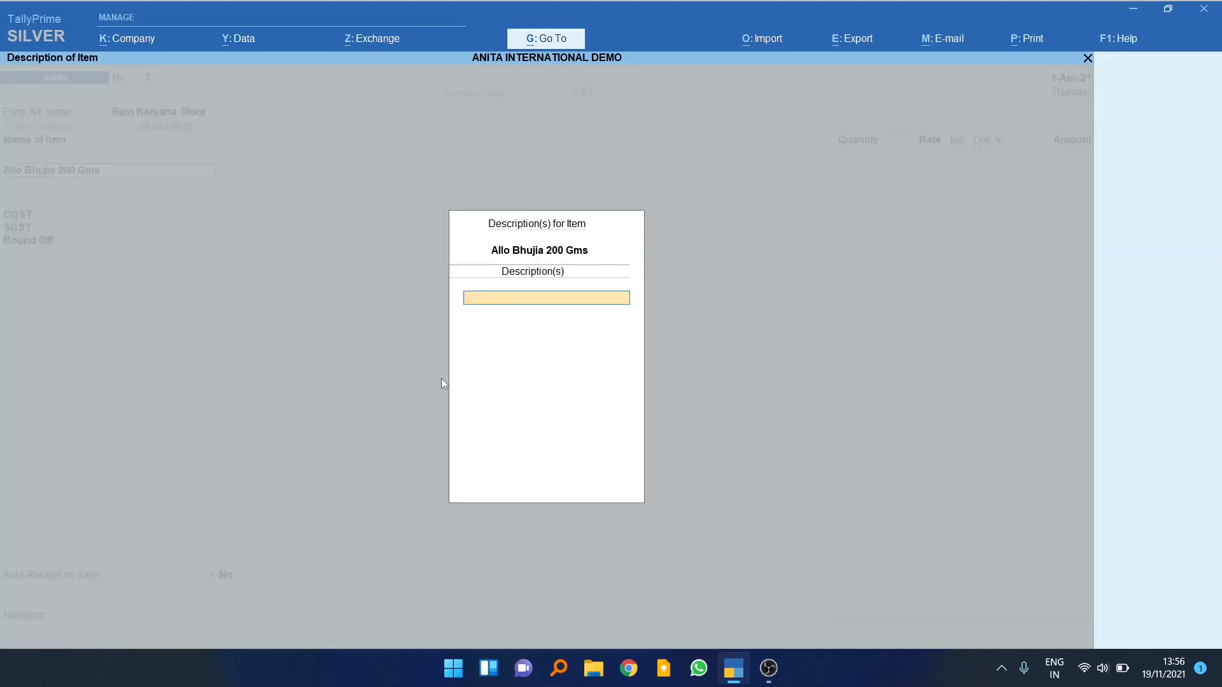
key("Return")
- Set the Allo Bhujia quantity to 100 Nos, accept the default rate, and finish the item list
type("100")
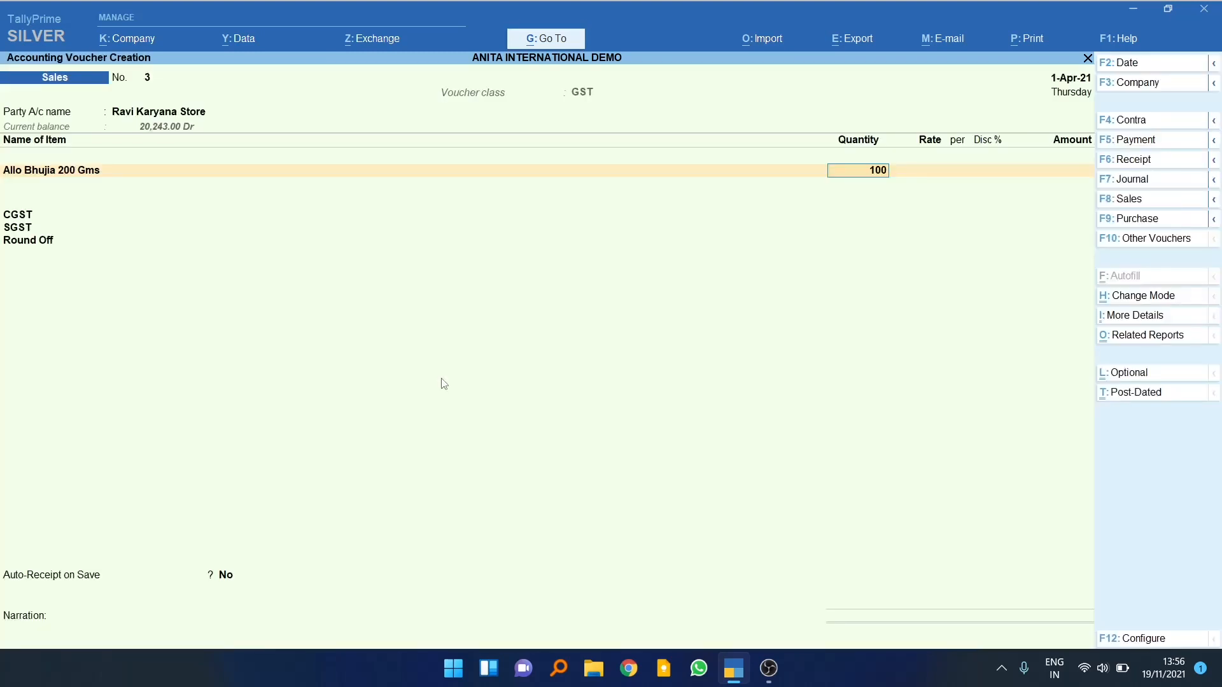
key("Return")
key("Return")
key("Return")
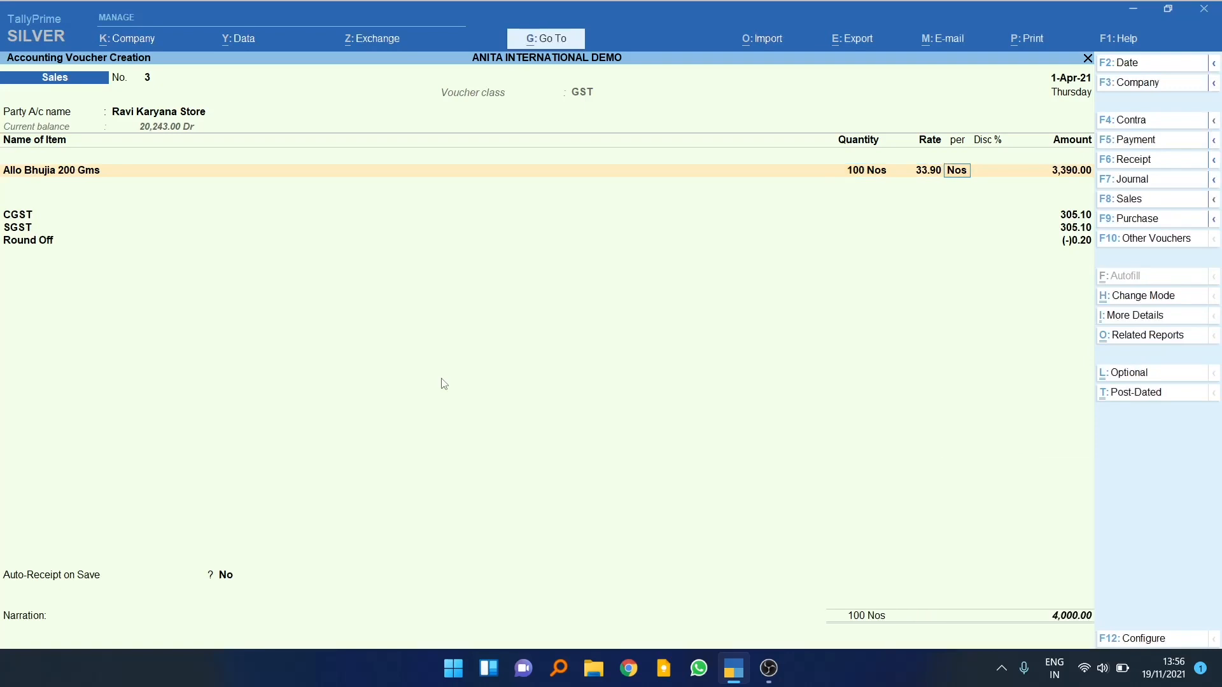
key("Return")
key("Return")
key("Return")
key("Return")
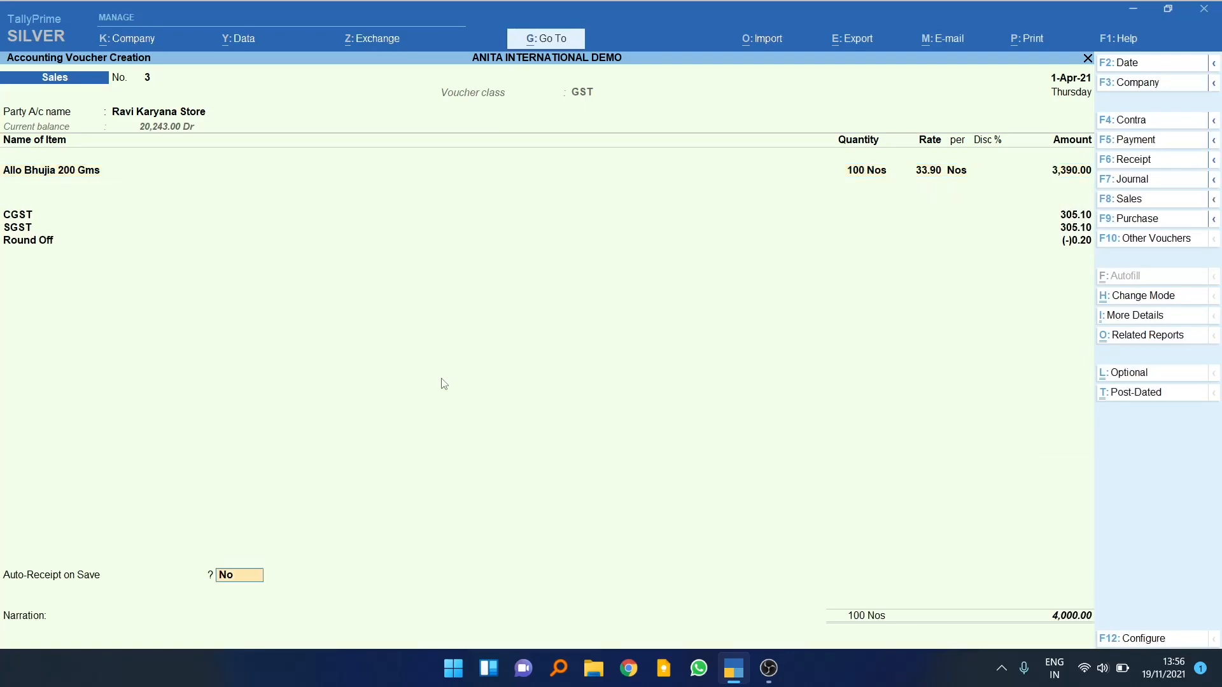
- Set Auto-Receipt on Save to Yes and split the receipt into Cash 100, Google Pay 500 and Paytm 3400
type("y")
key("Return")
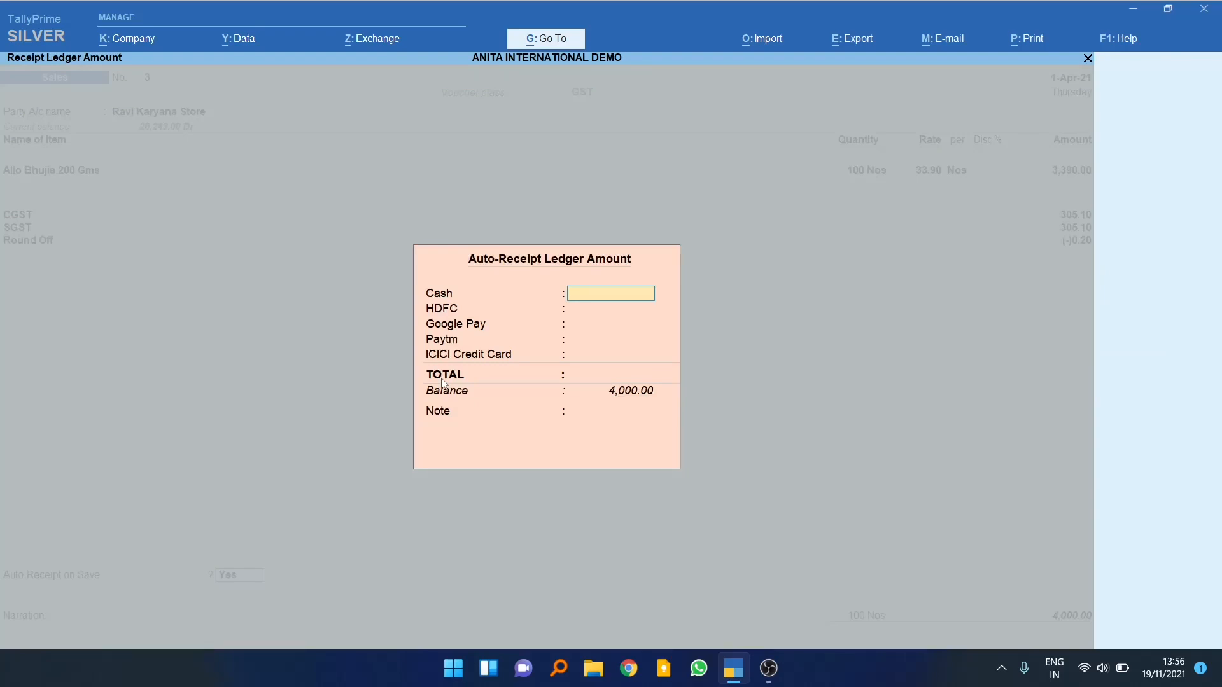
type("100")
key("Return")
key("Return")
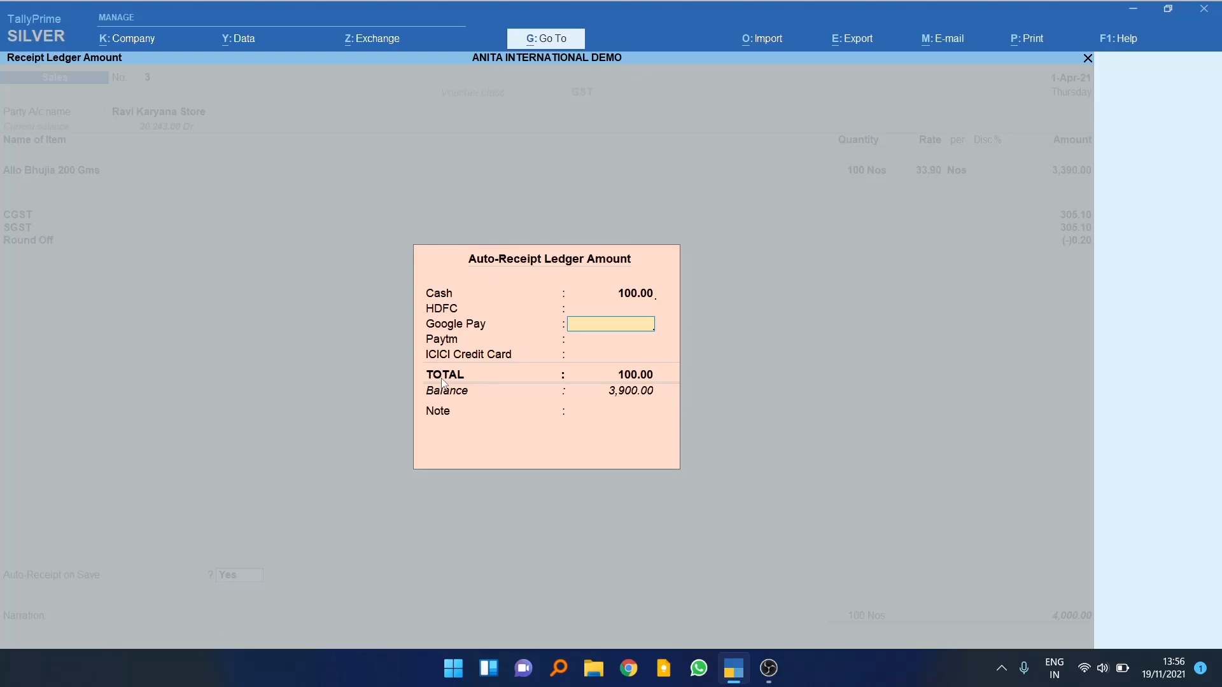
type("500")
key("Return")
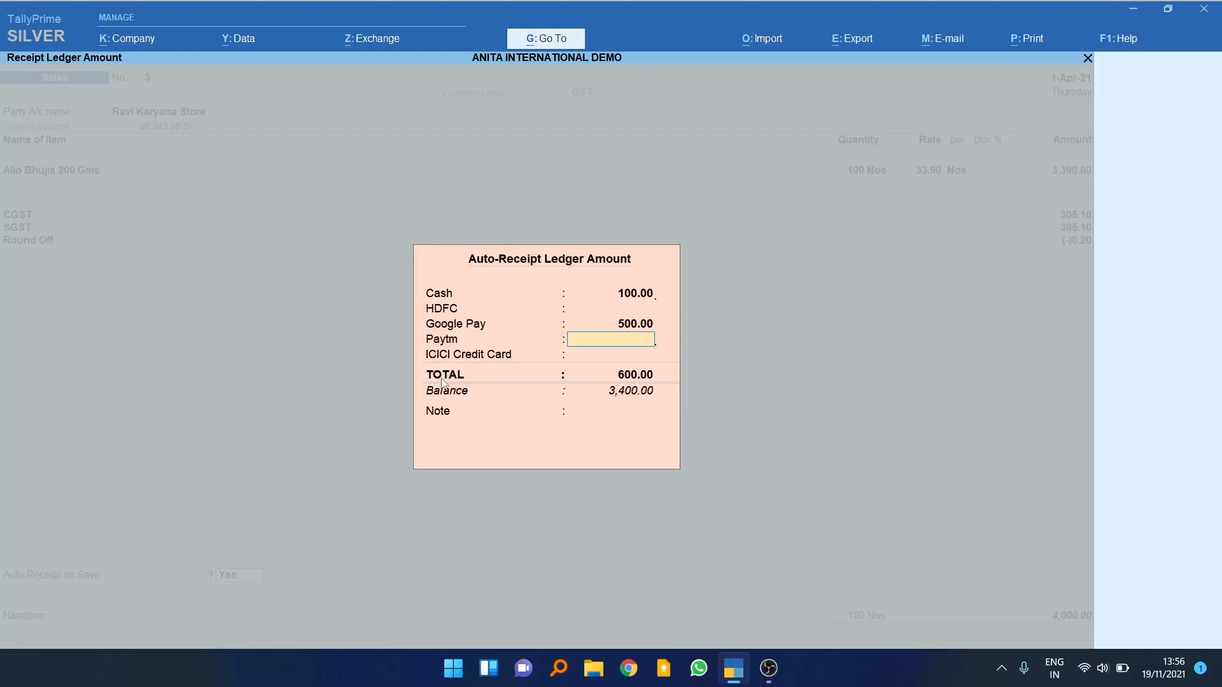
type("3400")
key("Return")
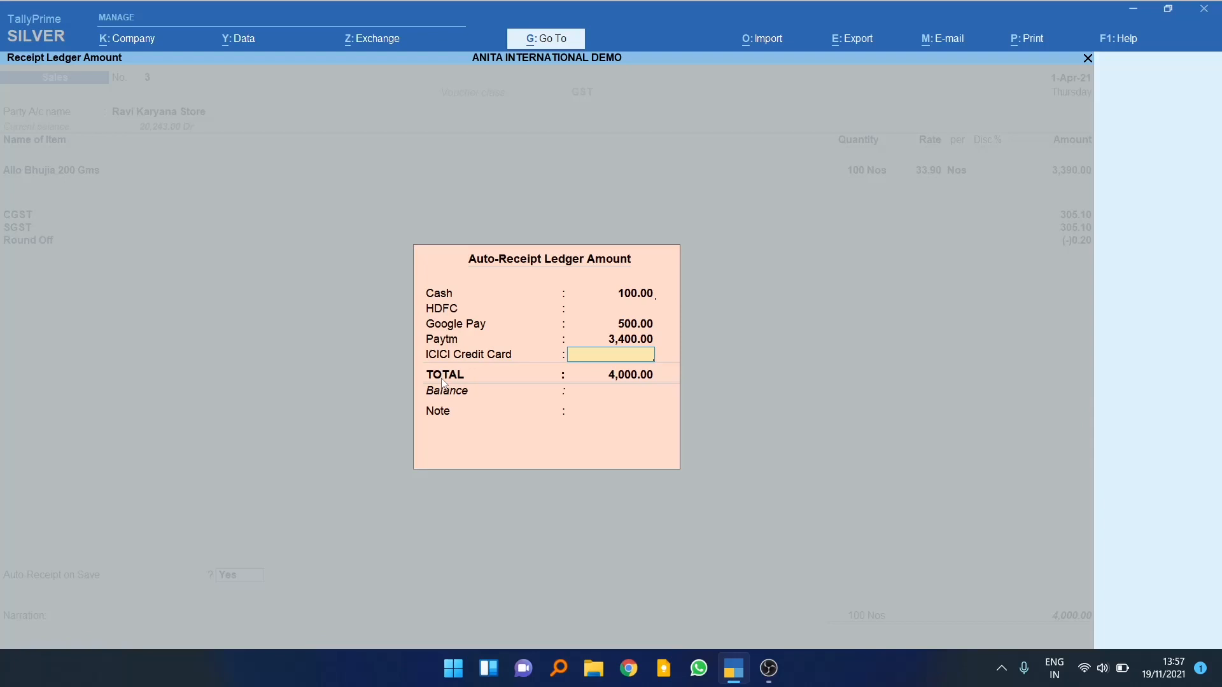
key("Return")
key("Return")
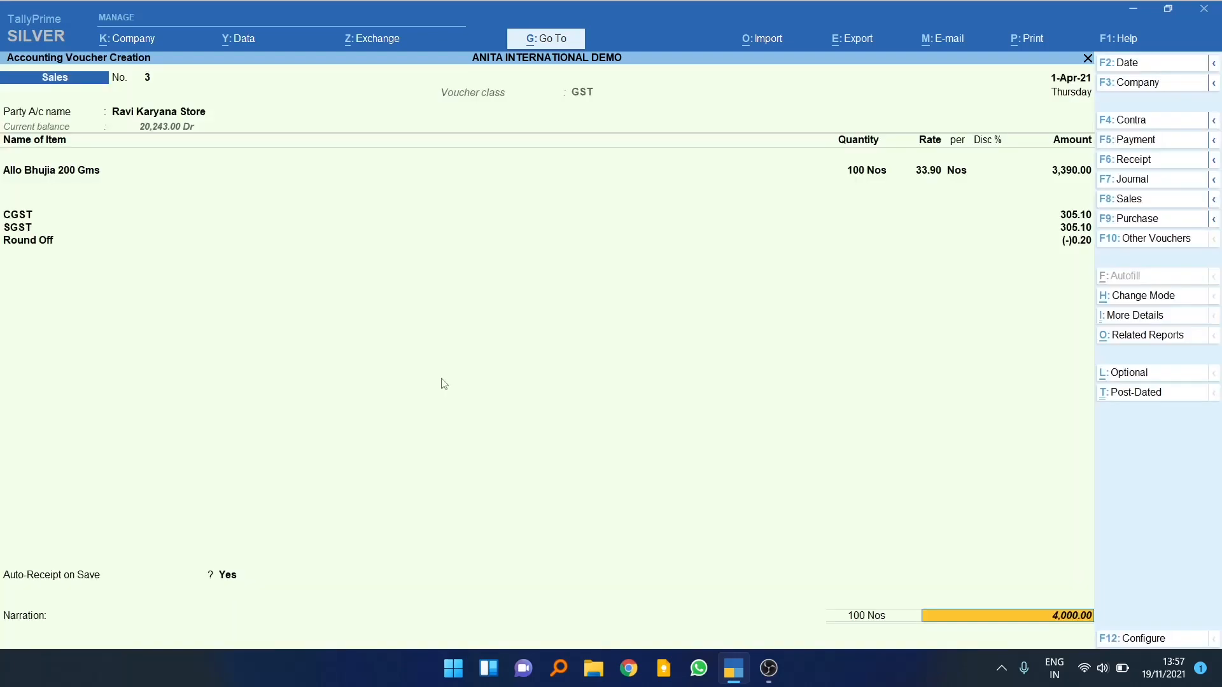
- Accept the bill-wise New Ref 3 for 4,000.00 Dr and save the sales voucher with a blank narration
key("Return")
key("Return")
key("Return")
key("Return")
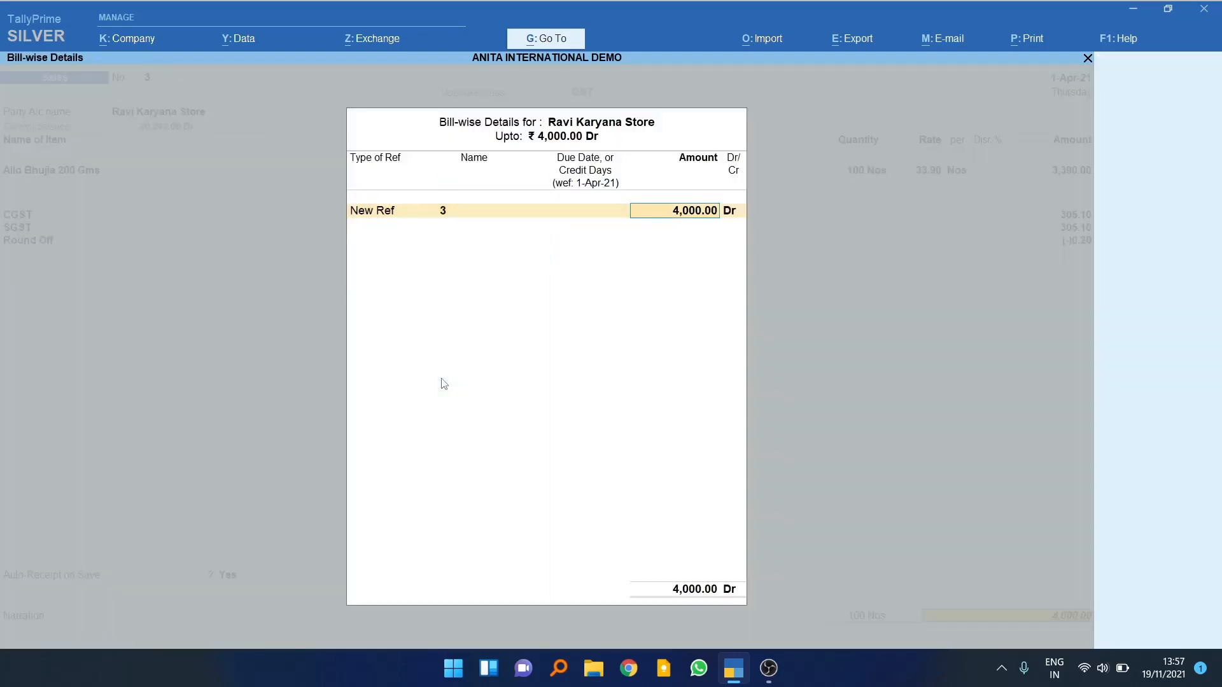
key("Return")
key("Return")
key("Return")
key("Return")
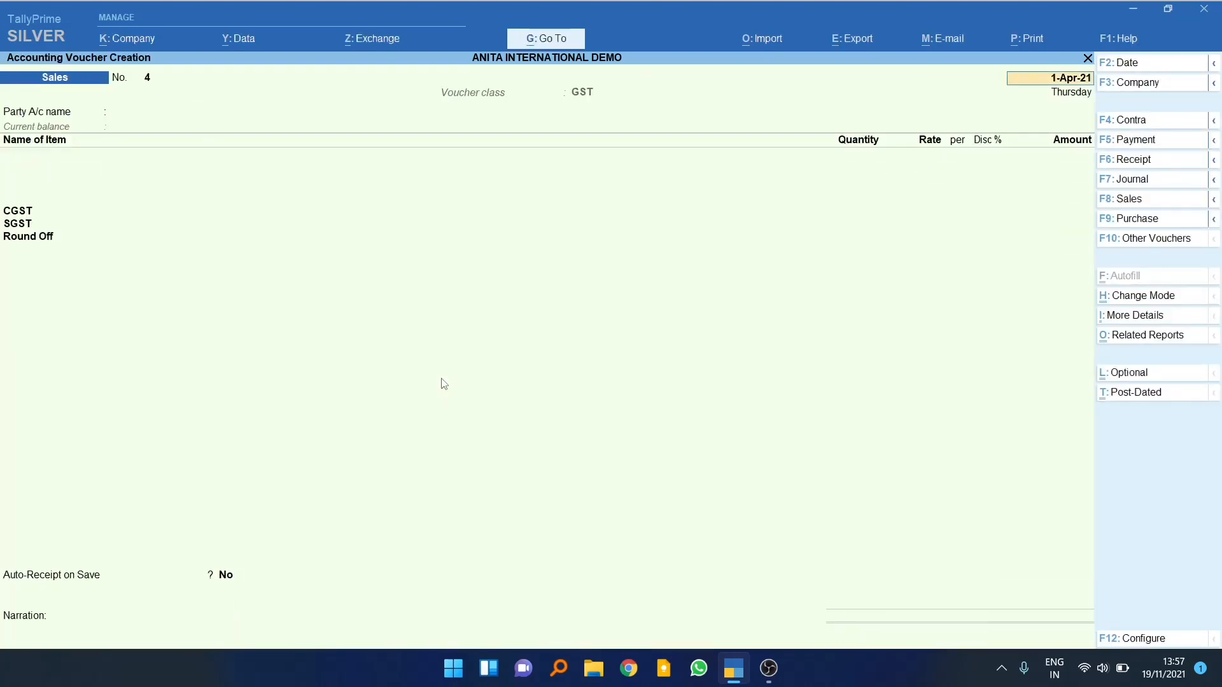
- Leave voucher creation and open the Day Book report for the current date
key("BackSpace")
key("Escape")
key("d")
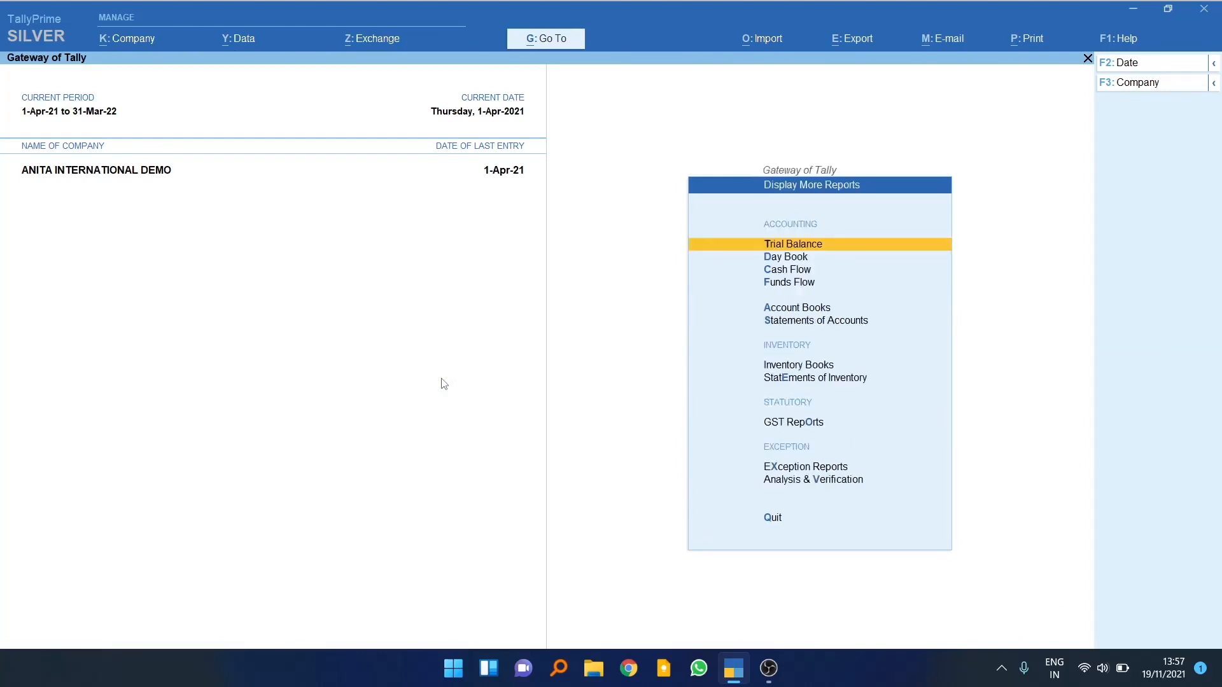
key("d")
key("Down")
key("Down")
key("Down")
key("Down")
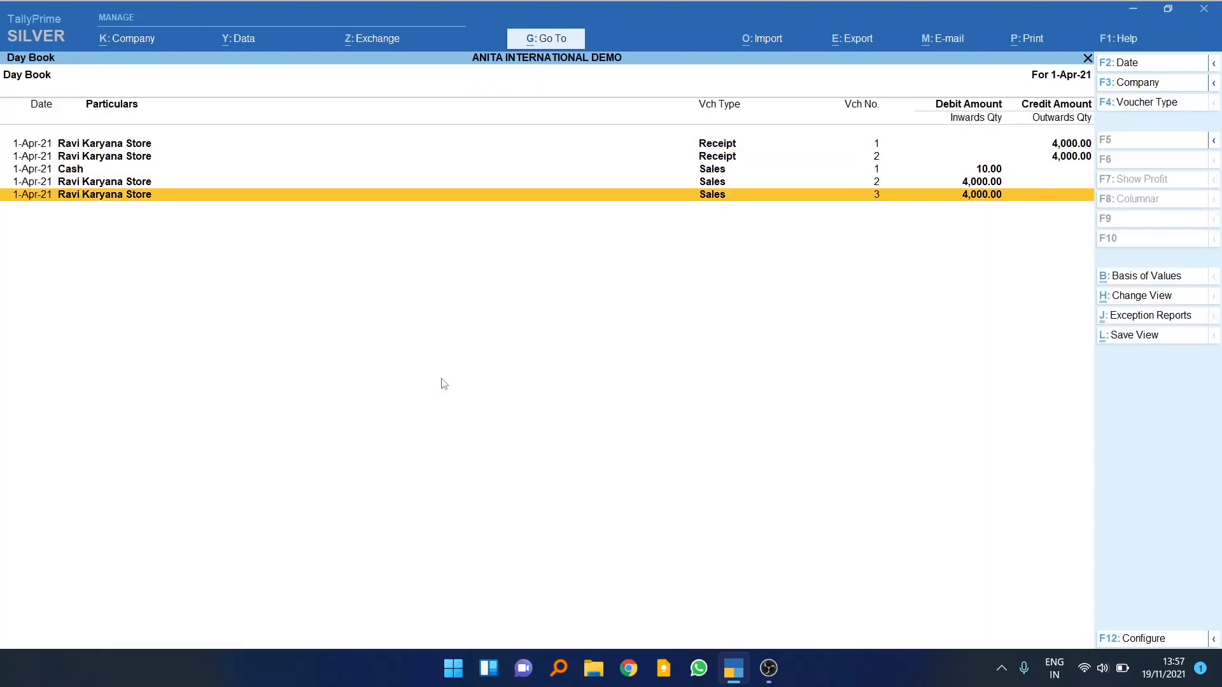
- Review the party, cash and bank entries of Ravi Karyana Store's Receipt voucher 2 and return to the Day Book
key("Up")
key("Up")
key("Up")
key("Up")
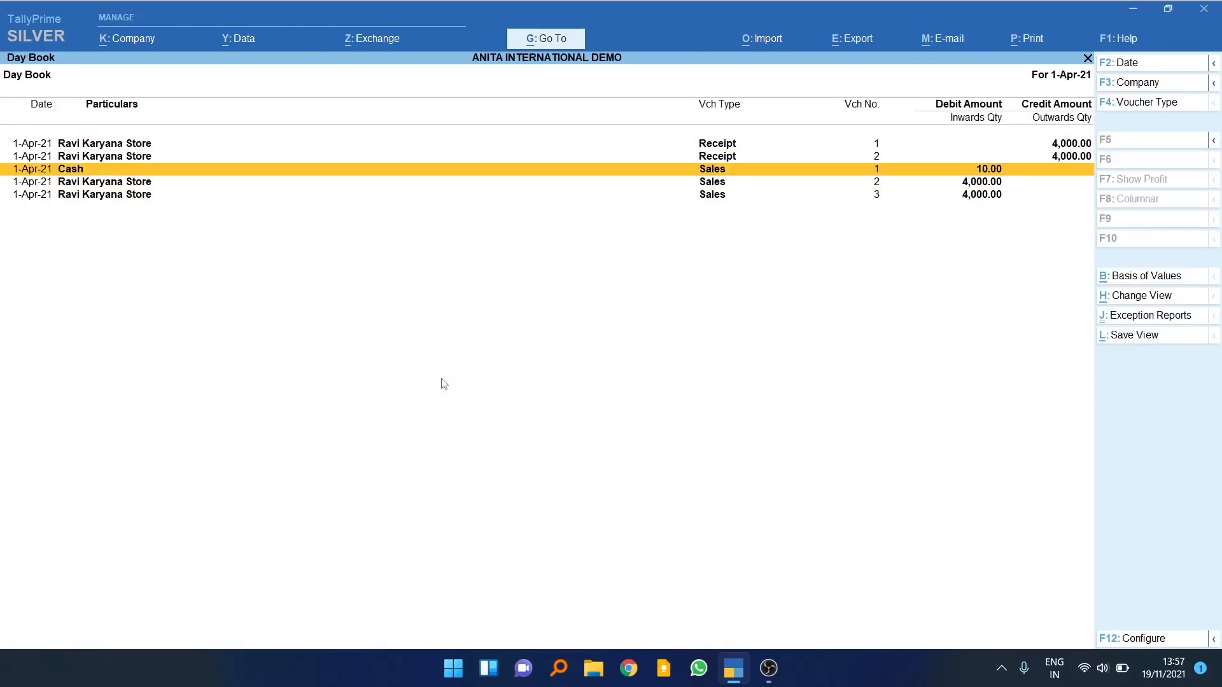
key("Down")
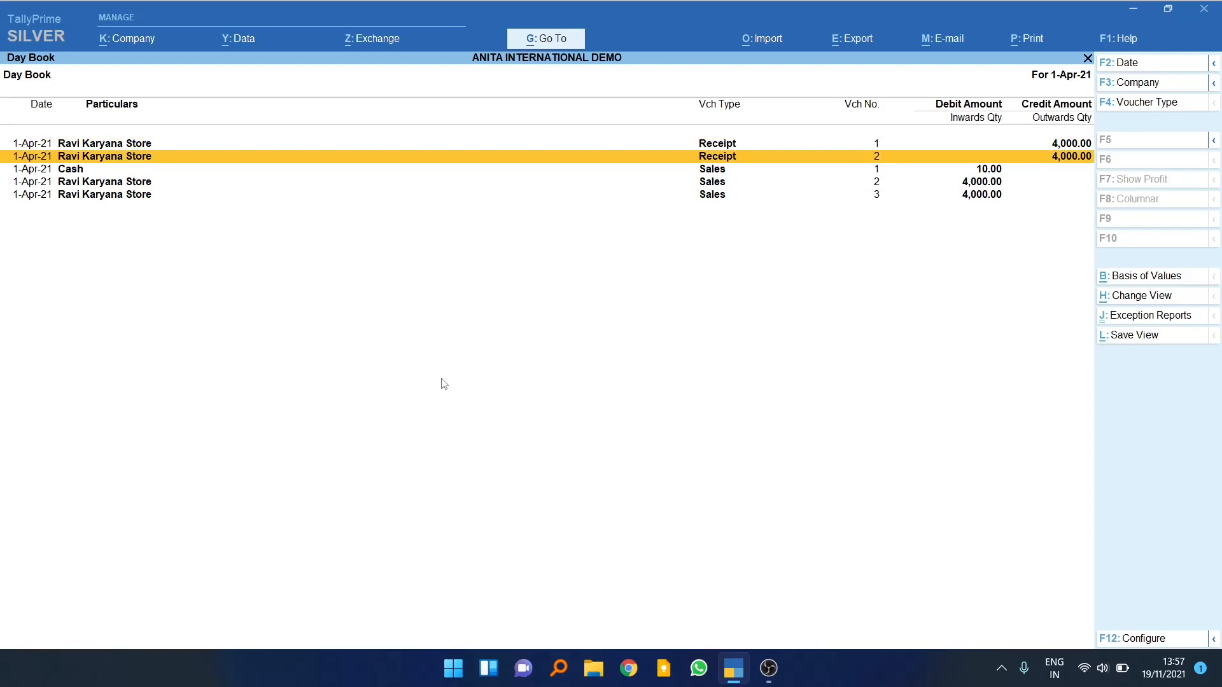
key("Return")
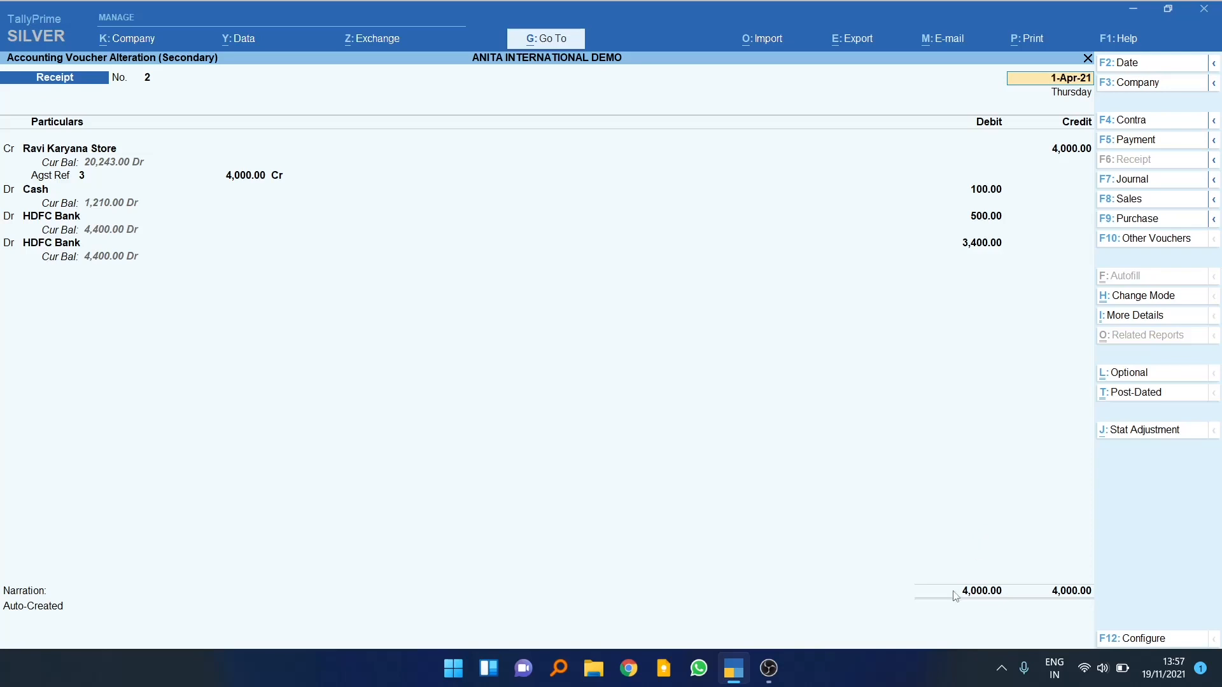
key("BackSpace")
key("Escape")
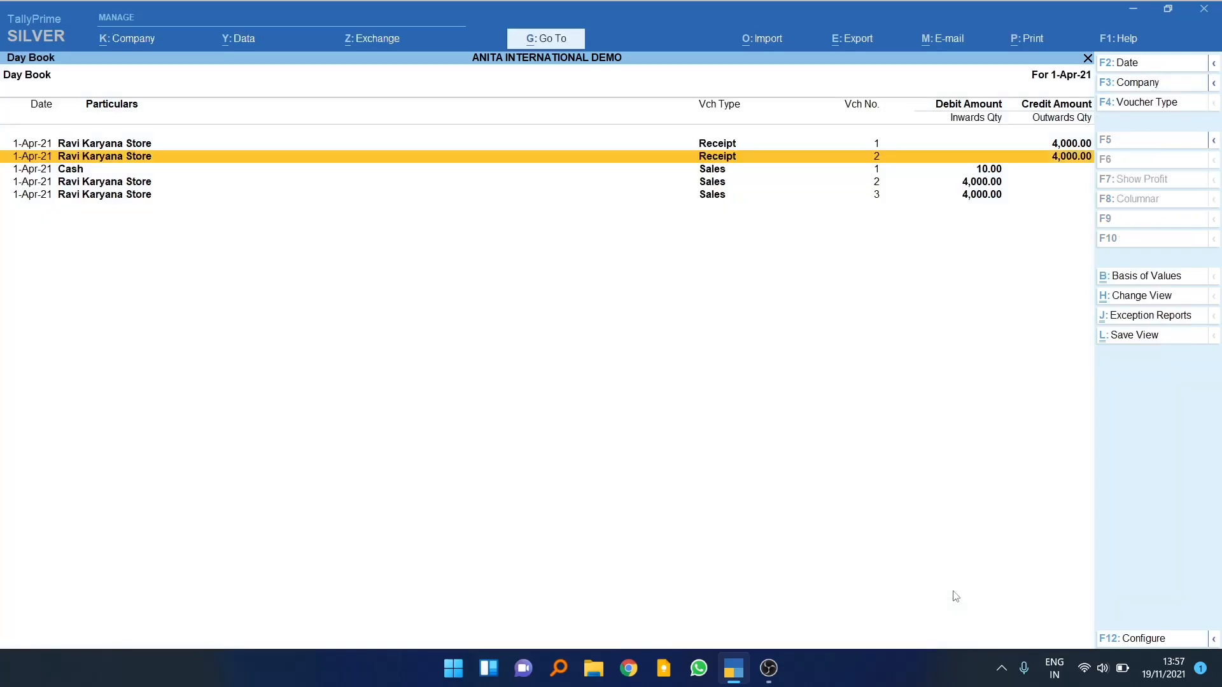
- Open Sales voucher 3 from the Day Book and show the print preview of its Tax Invoice
key("Down")
key("Down")
key("Down")
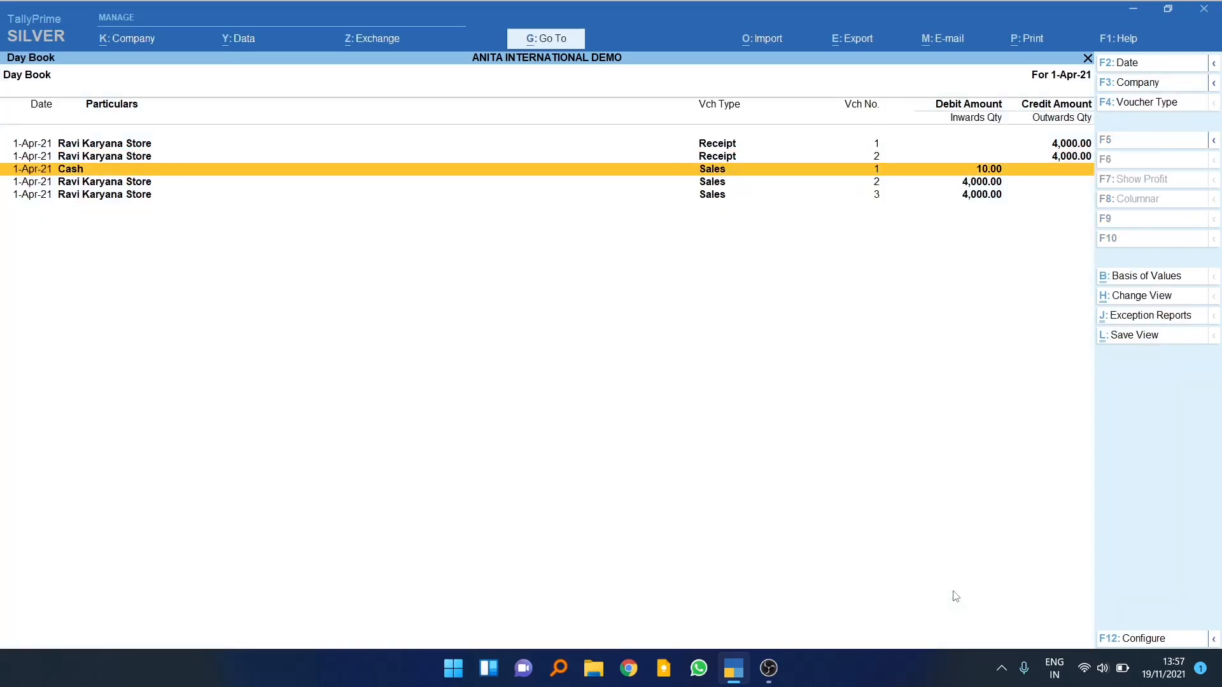
key("Return")
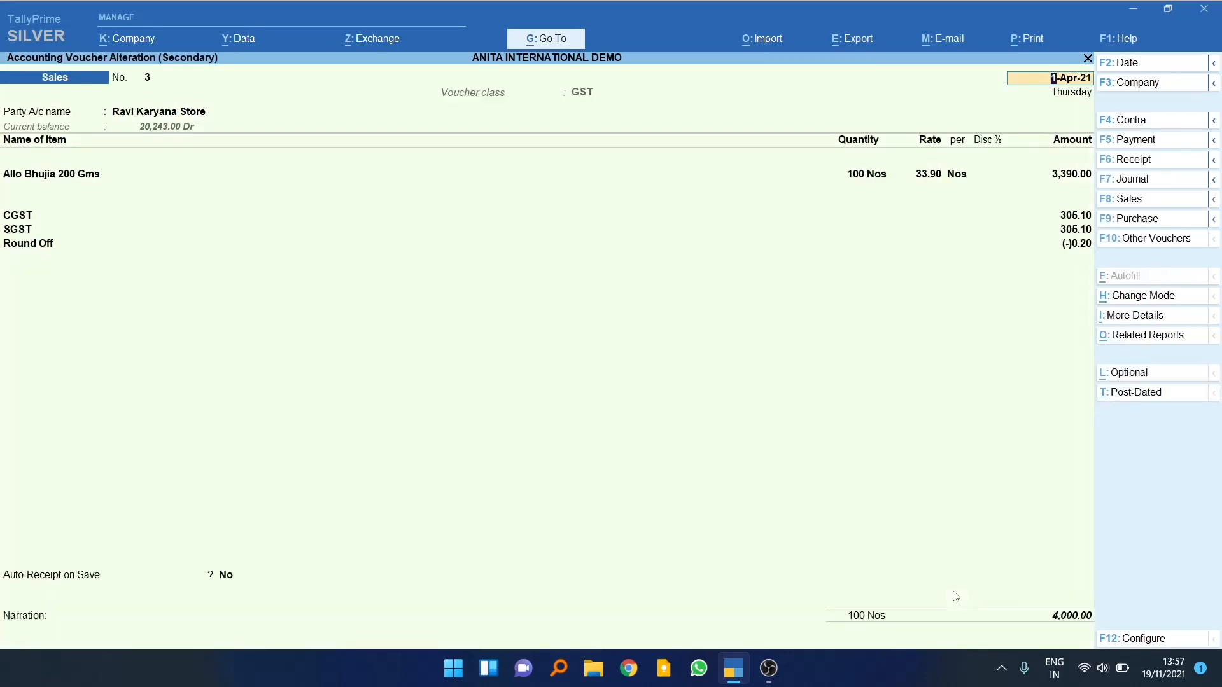
key("ctrl+p")
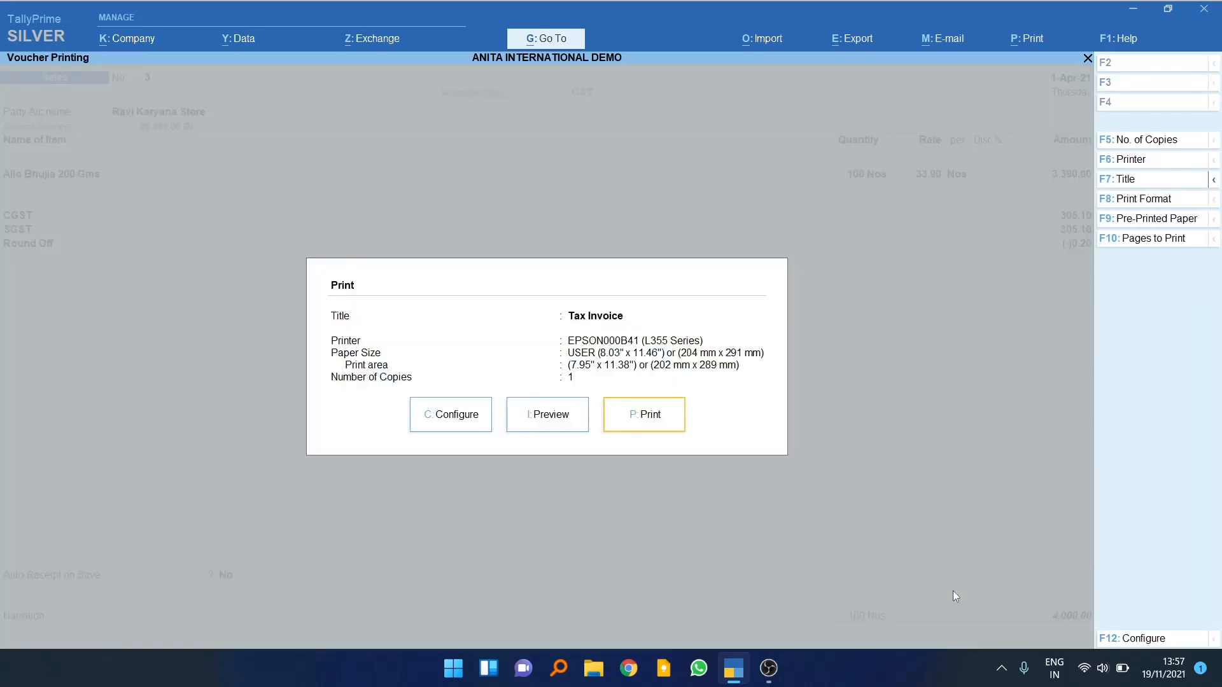
key("Left")
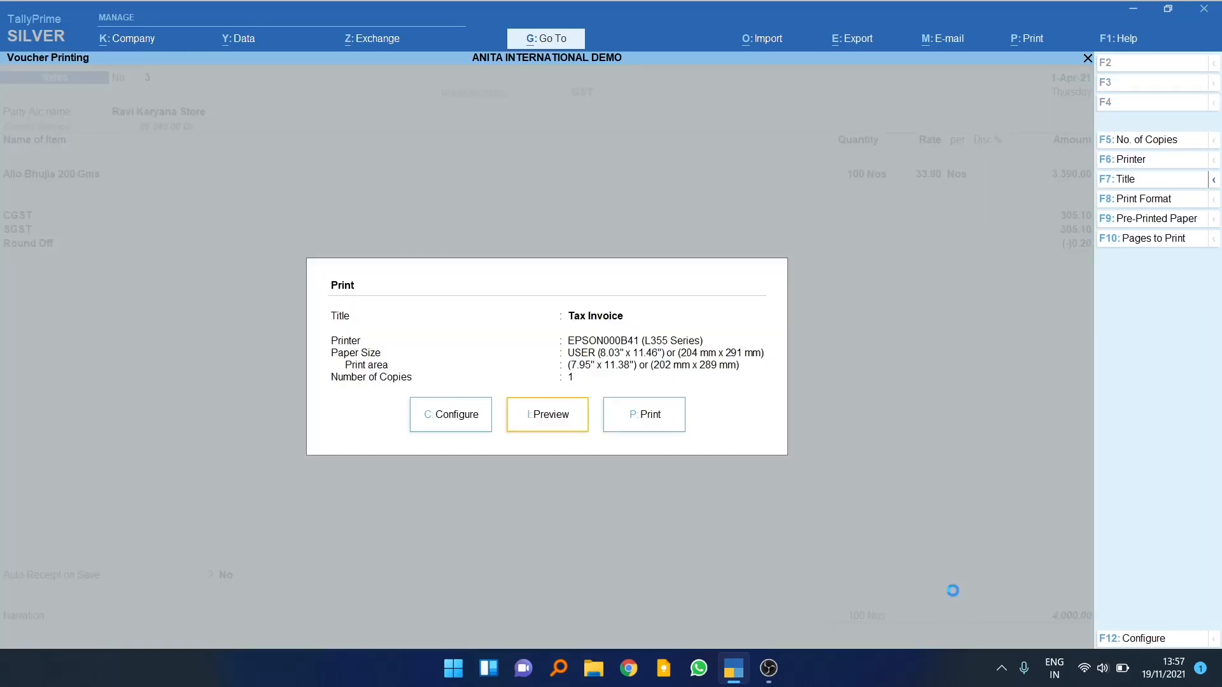
key("Return")
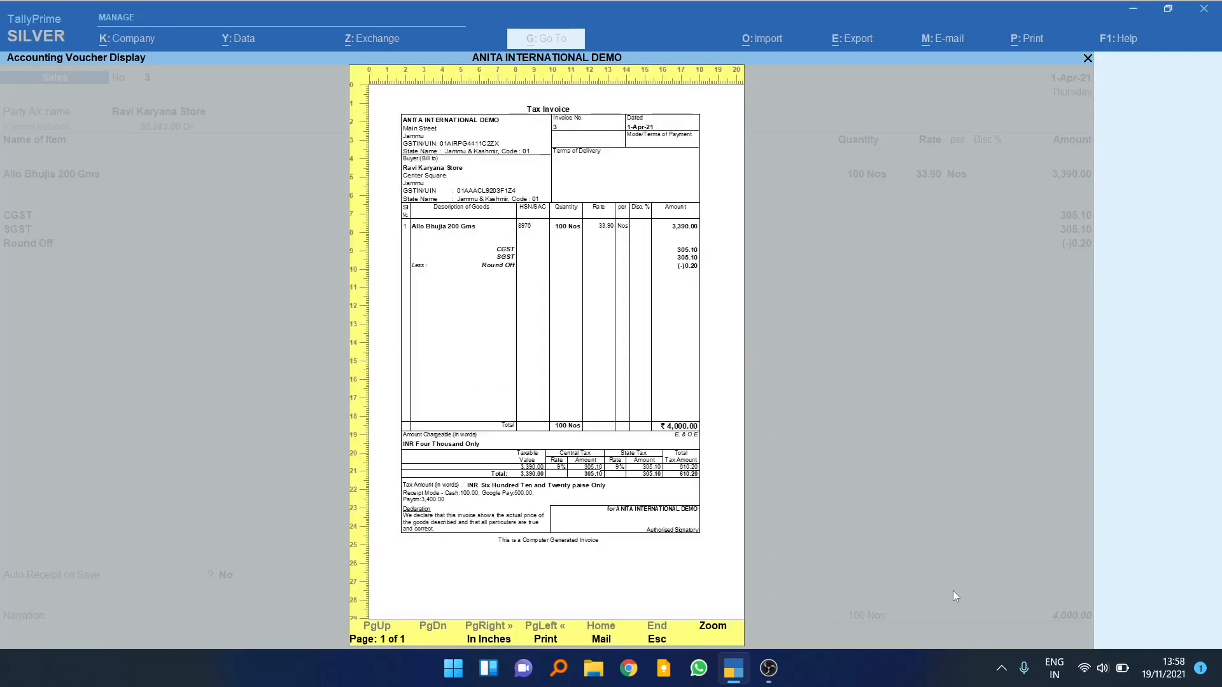
- Examine the receipt mode breakdown near the foot of the enlarged Tax Invoice preview, and return to the Day Book
key("Return")
scroll(951, 596, "down", 5)
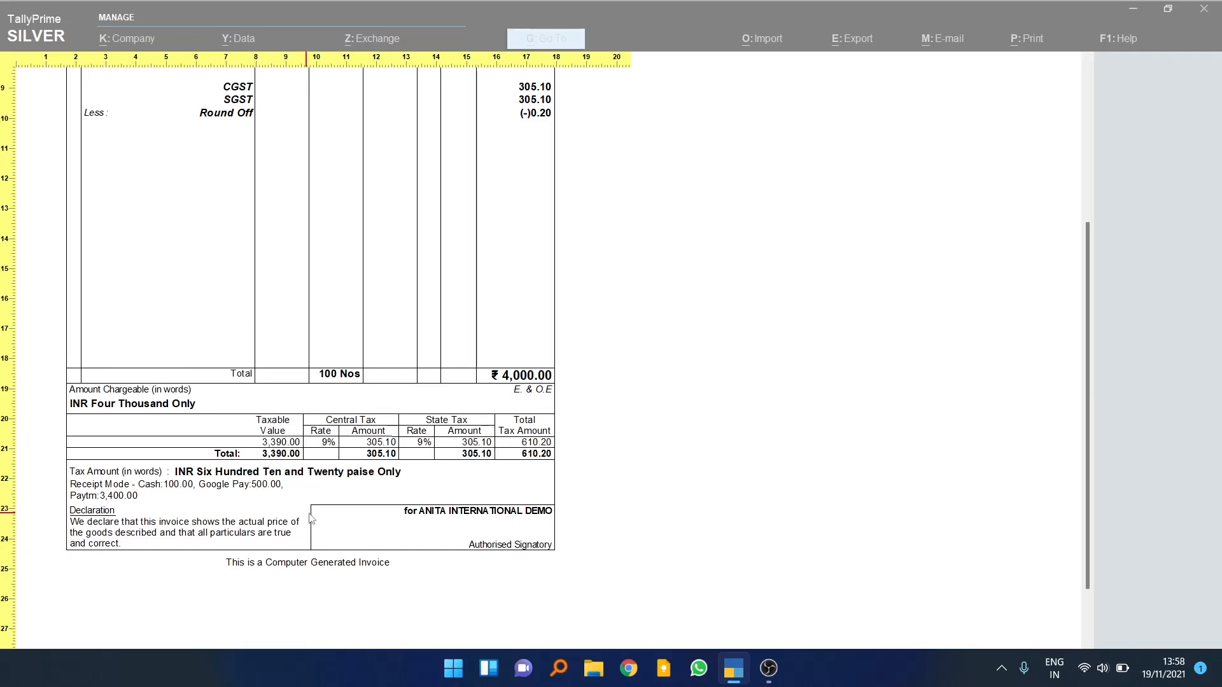
left_click(487, 375)
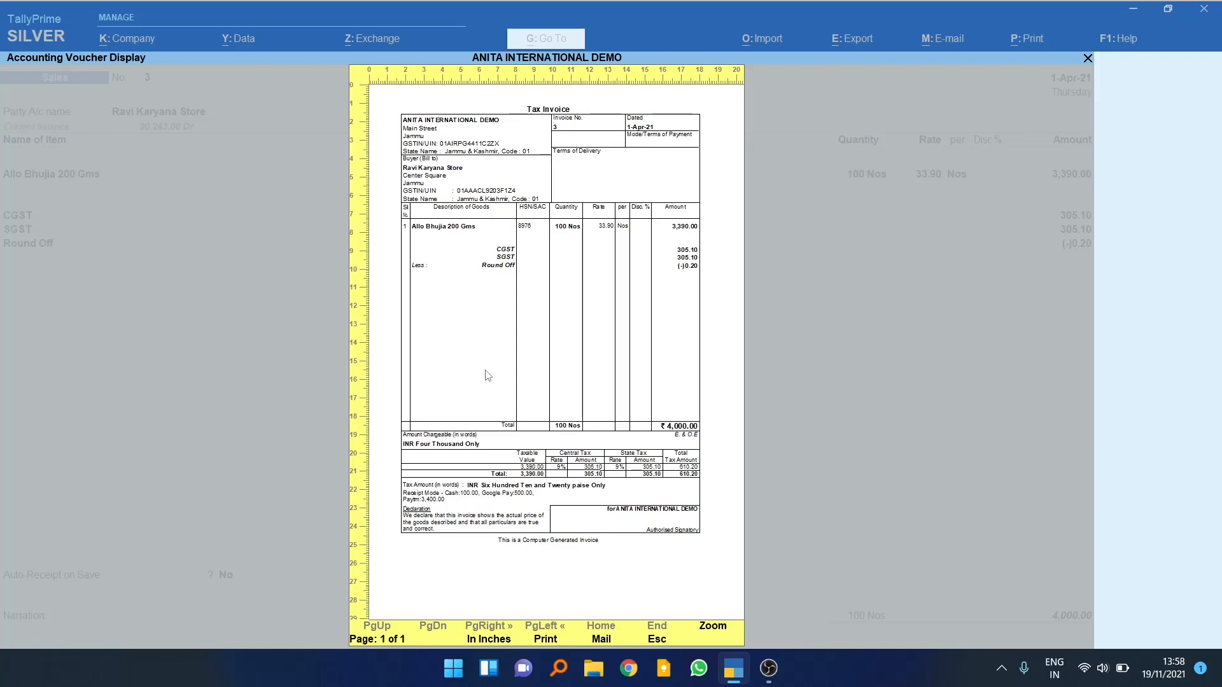
key("Escape")
key("Escape")
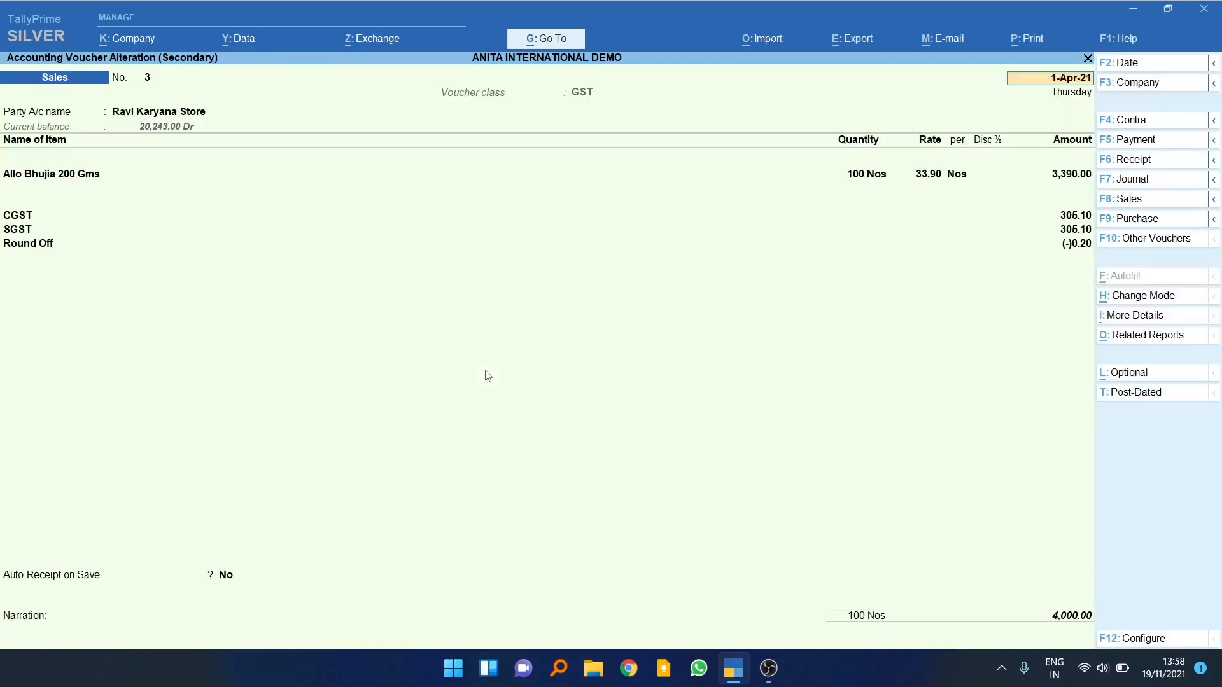
key("Escape")
key("y")
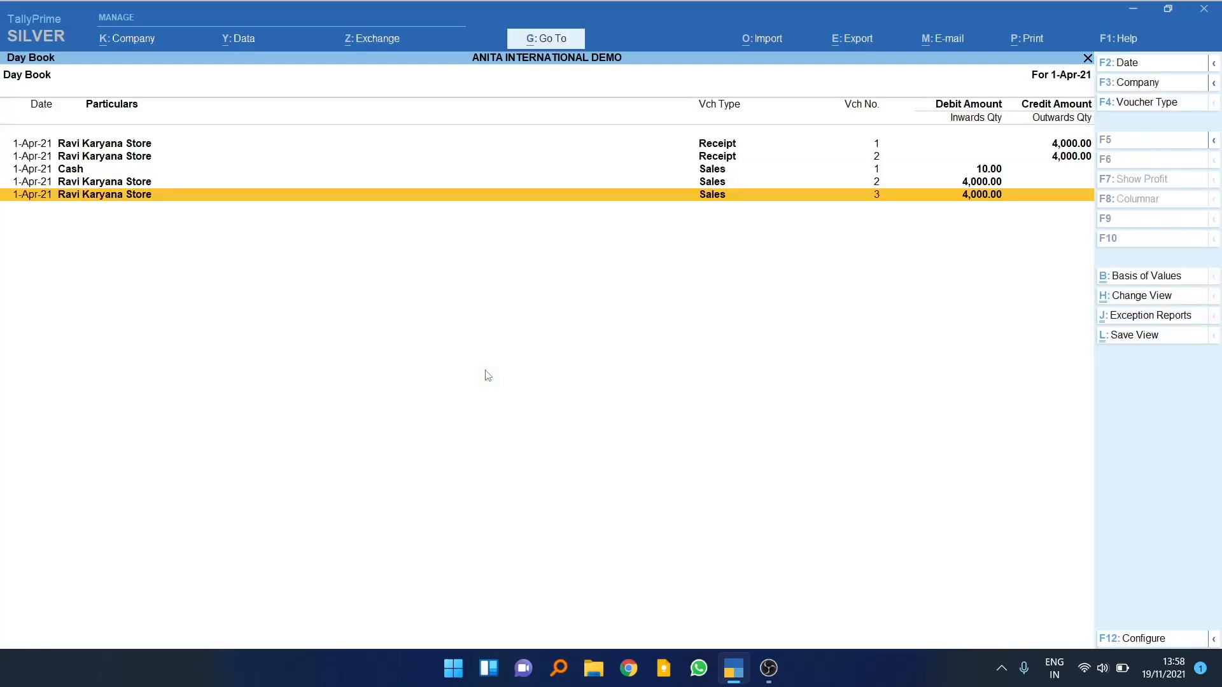
- Reopen Receipt voucher 2 from the Day Book and check its available voucher modes, keeping Double Entry
key("Home")
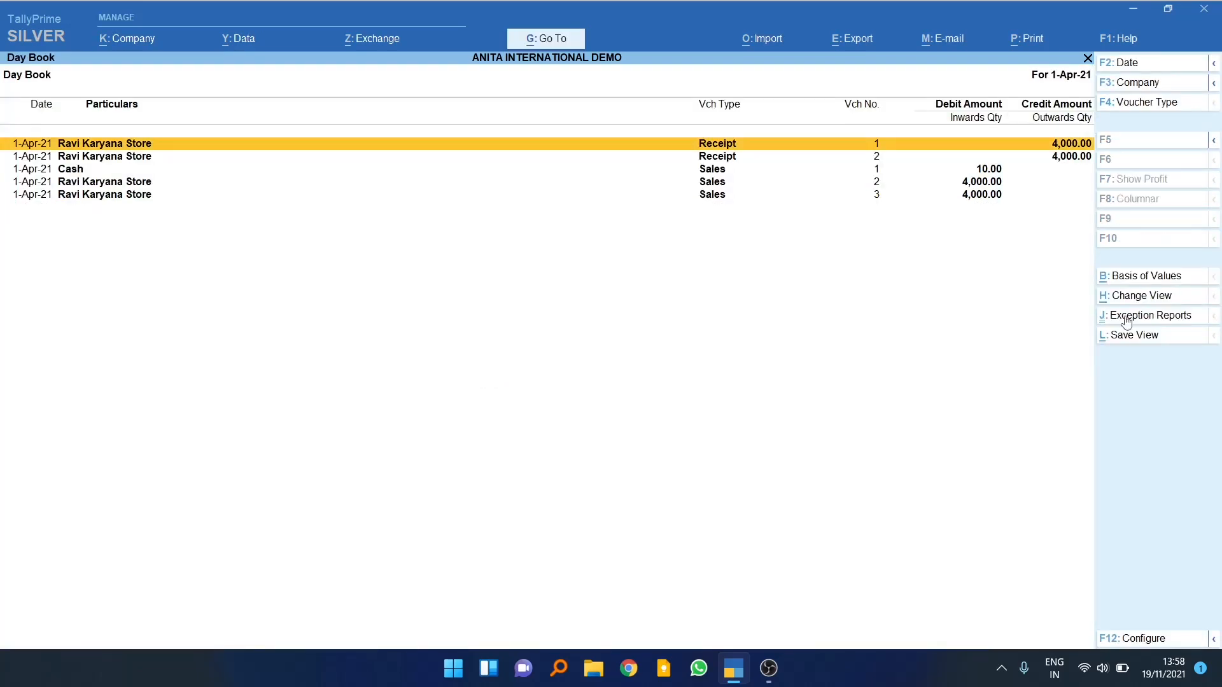
key("Down")
key("Return")
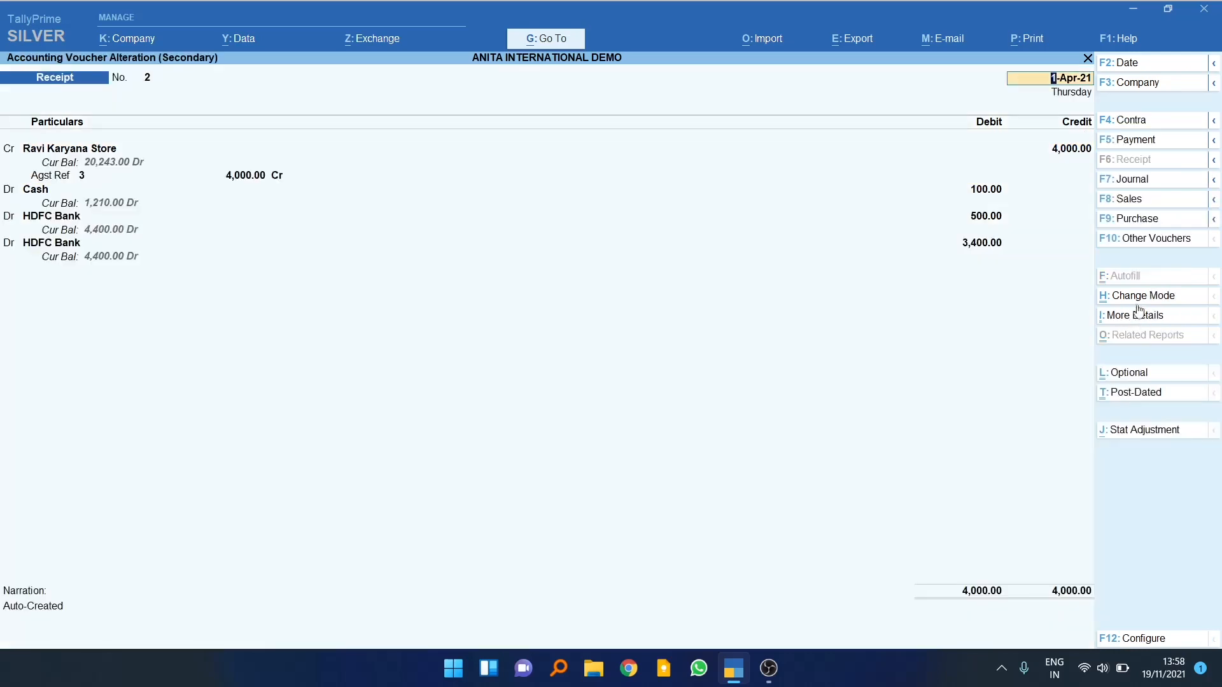
left_click(1138, 297)
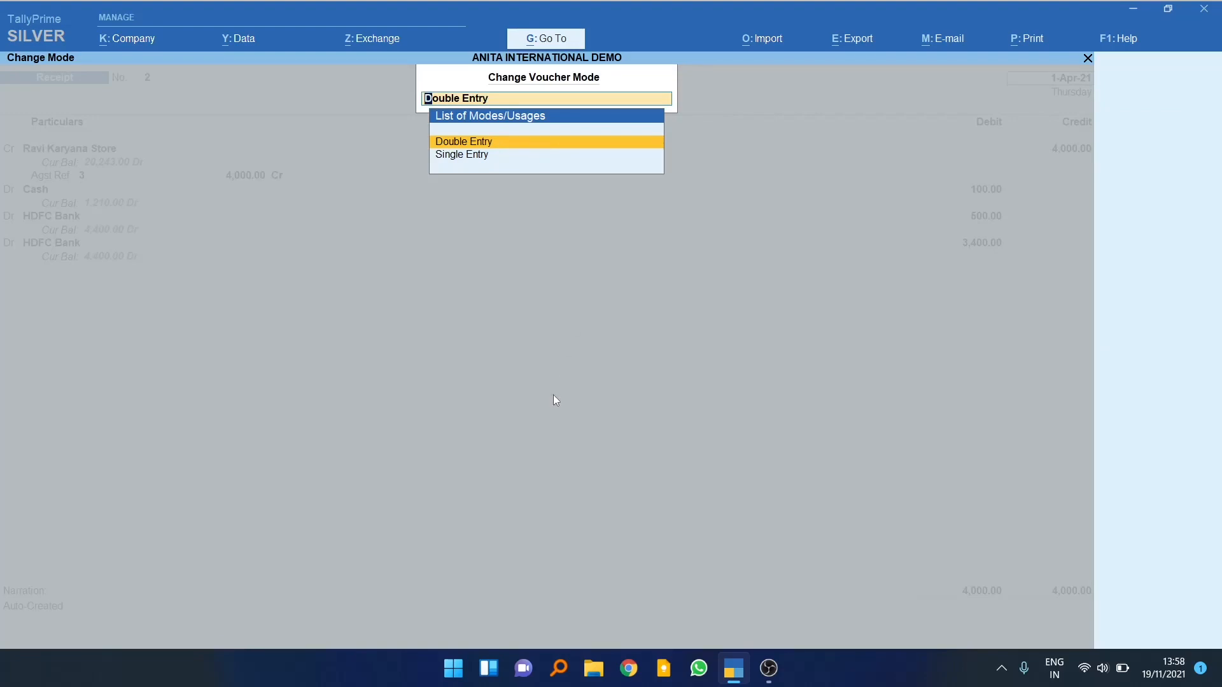
key("Return")
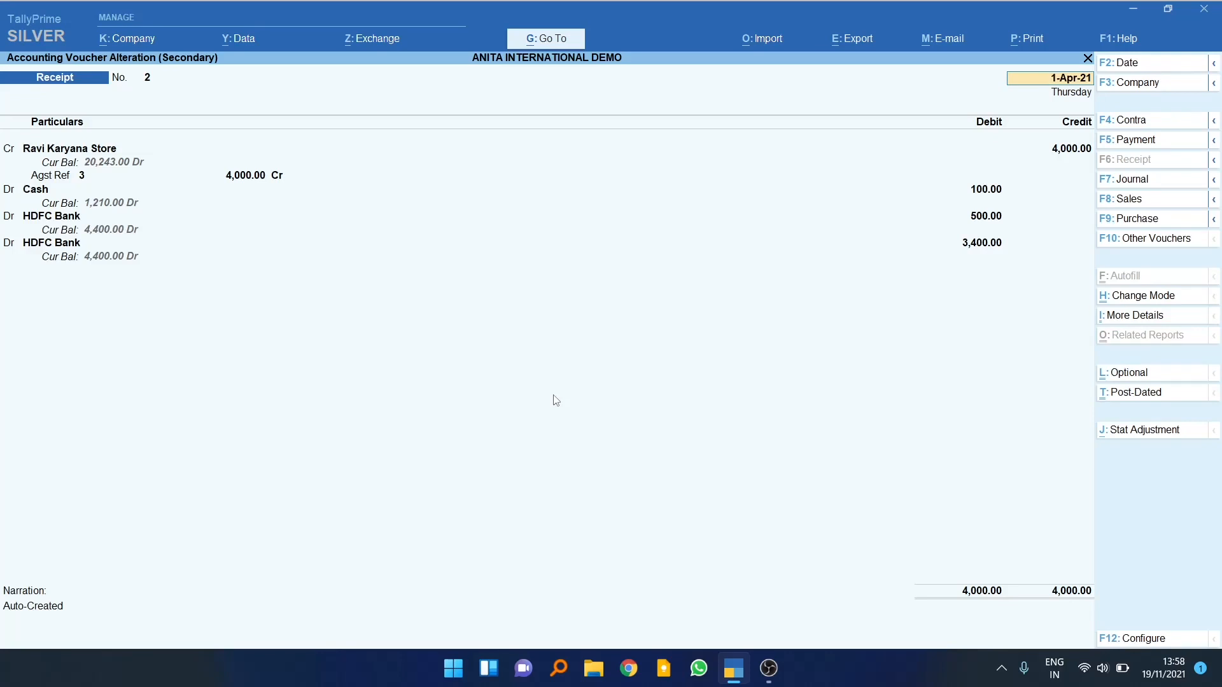